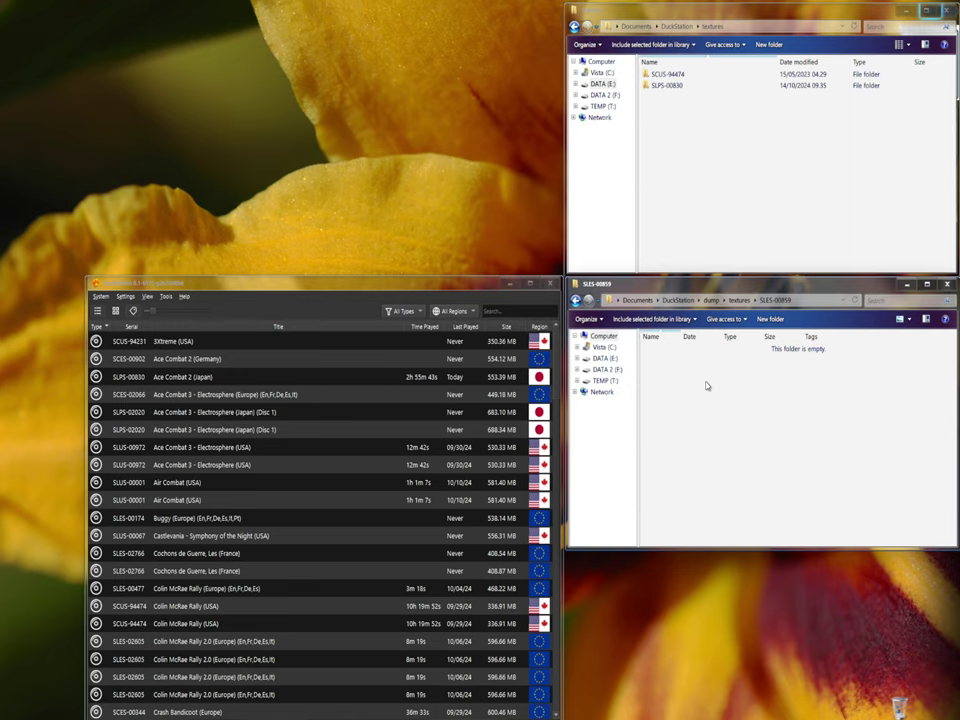
Return to the dump textures folder and locate Formula 1 97 (Europe) with serial SLES-00859 in the game list.
click(712, 300)
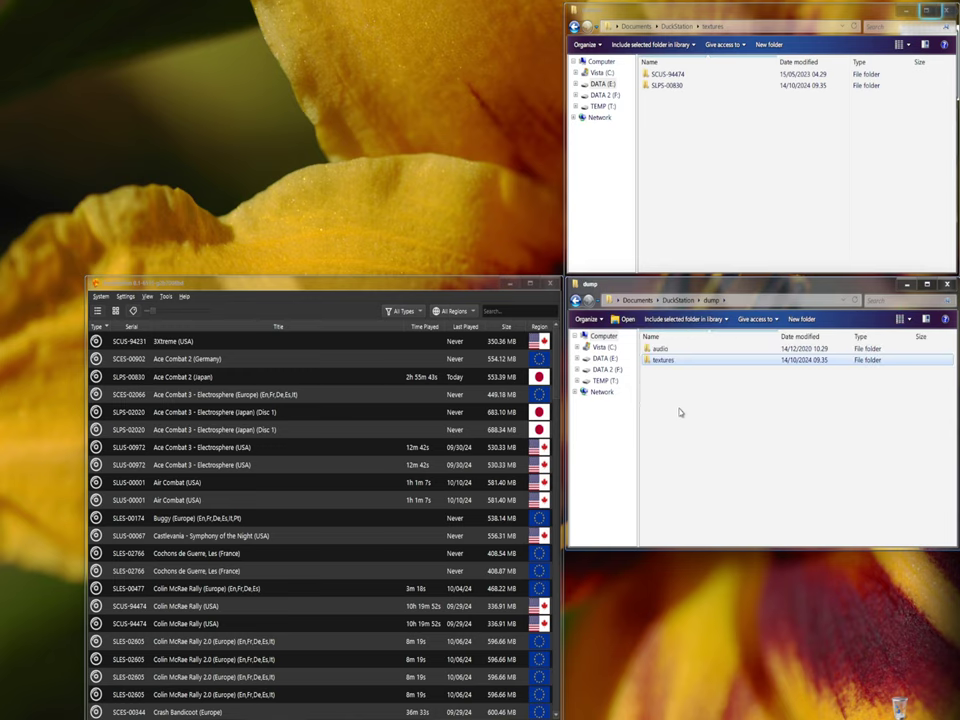
double_click(660, 360)
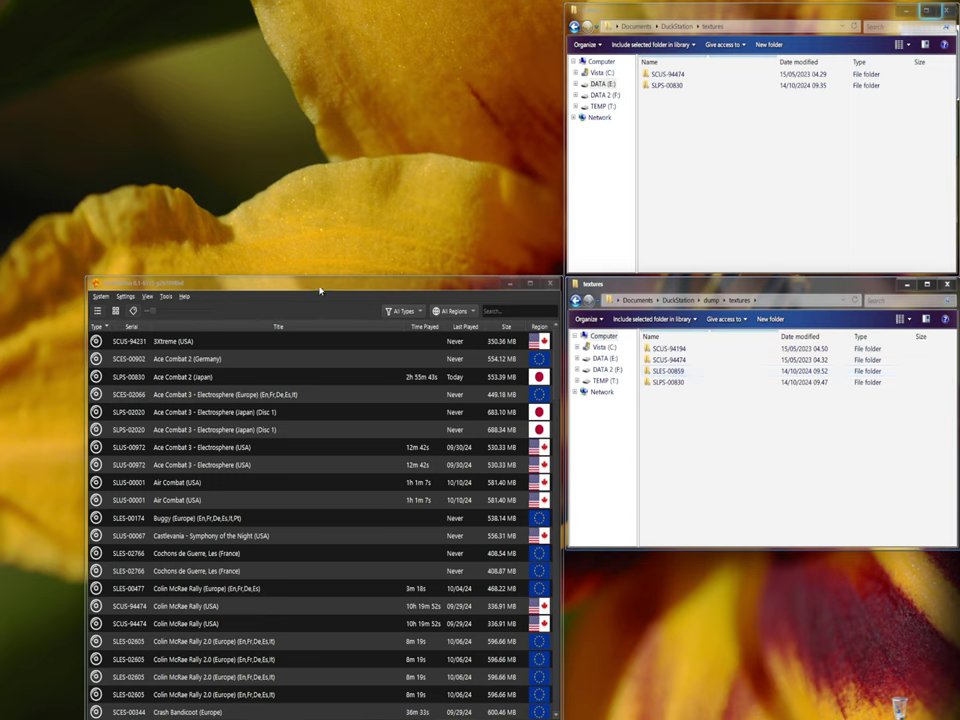
scroll(265, 485, down, 8)
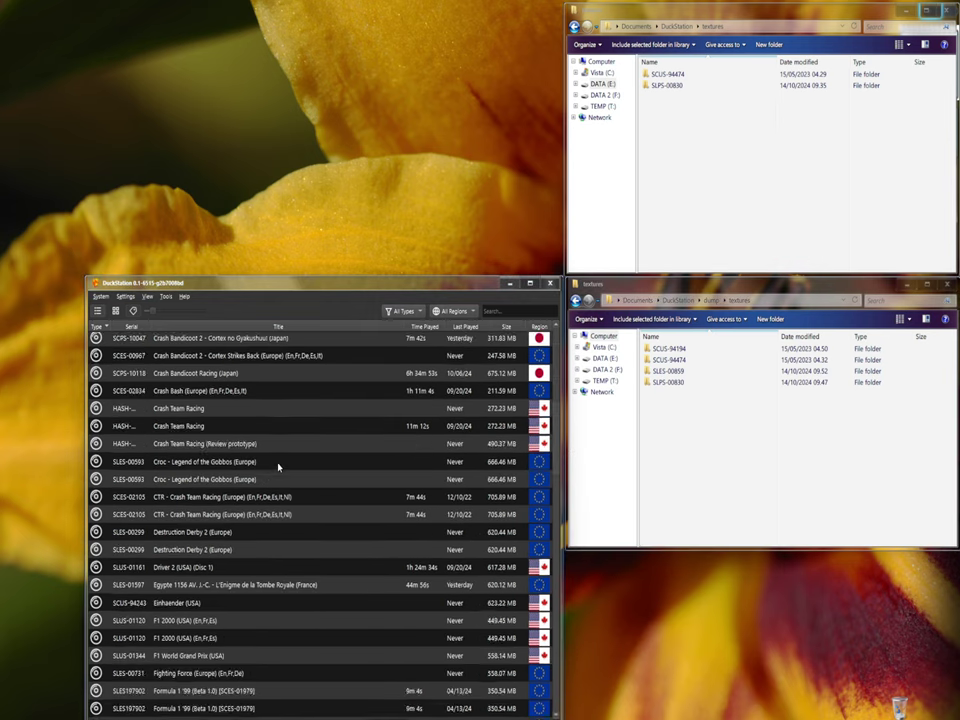
scroll(278, 466, down, 2)
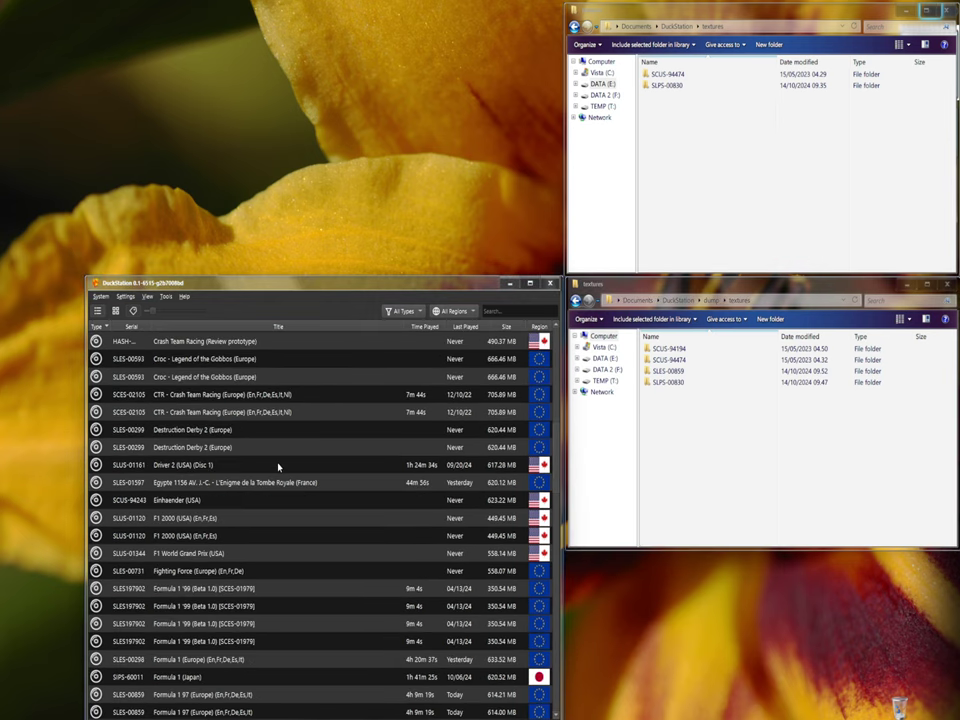
scroll(278, 466, down, 1)
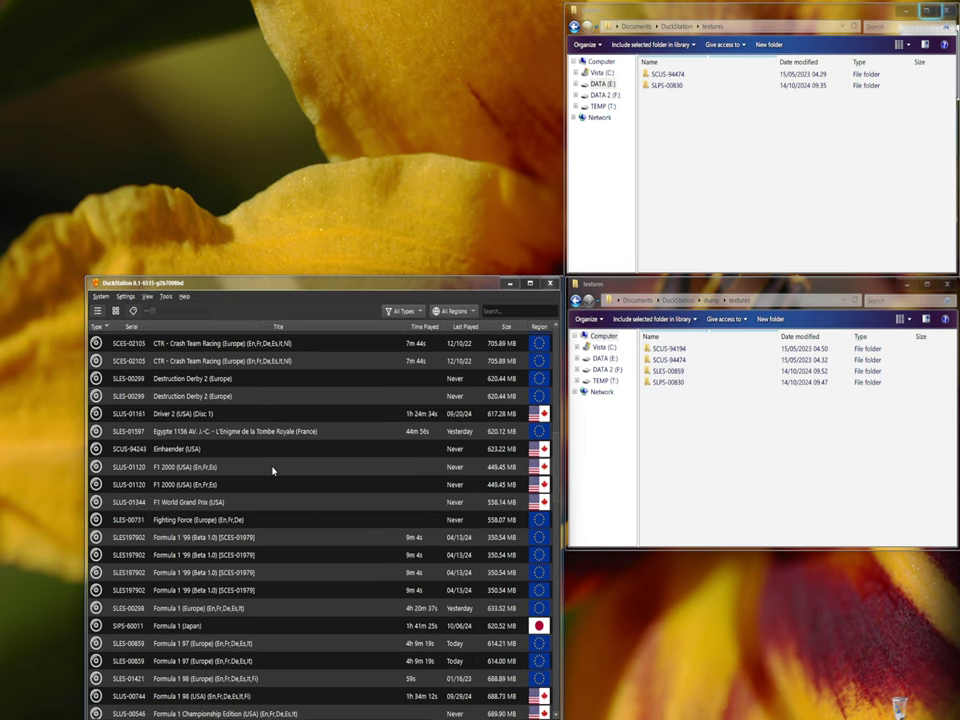
scroll(265, 477, down, 3)
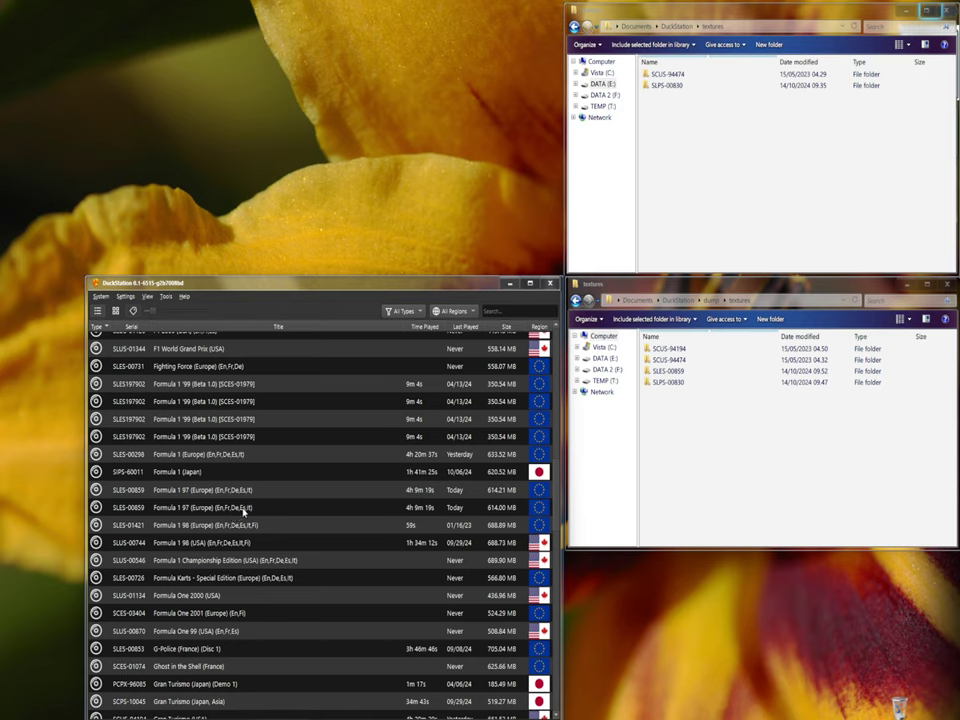
click(191, 492)
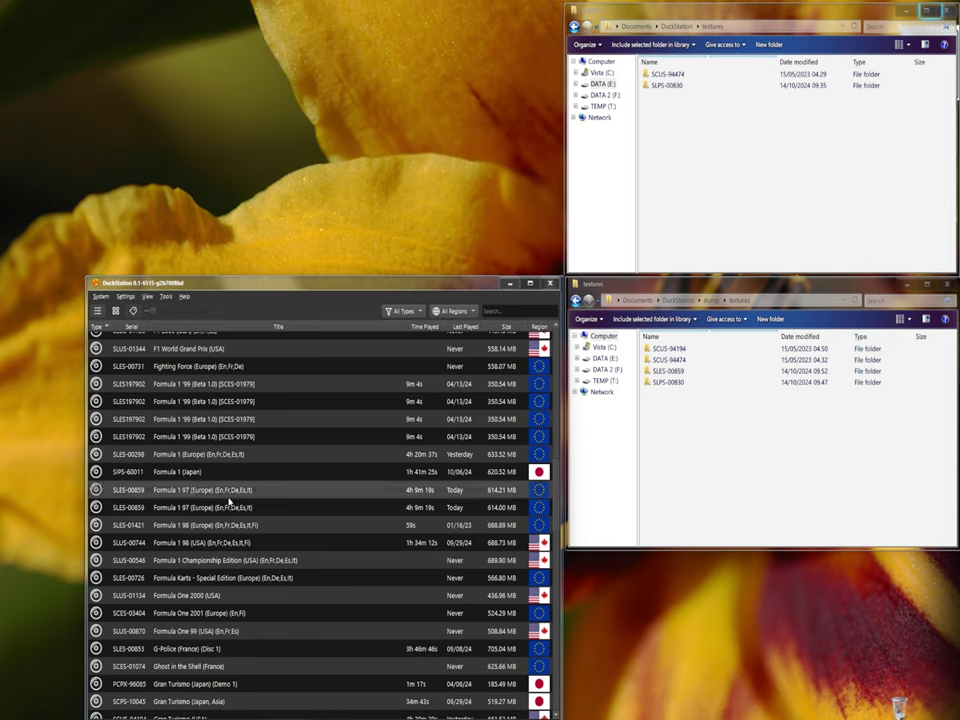
right_click(241, 481)
click(121, 485)
Open the SLES-00859 folder inside the dump textures folder.
click(690, 446)
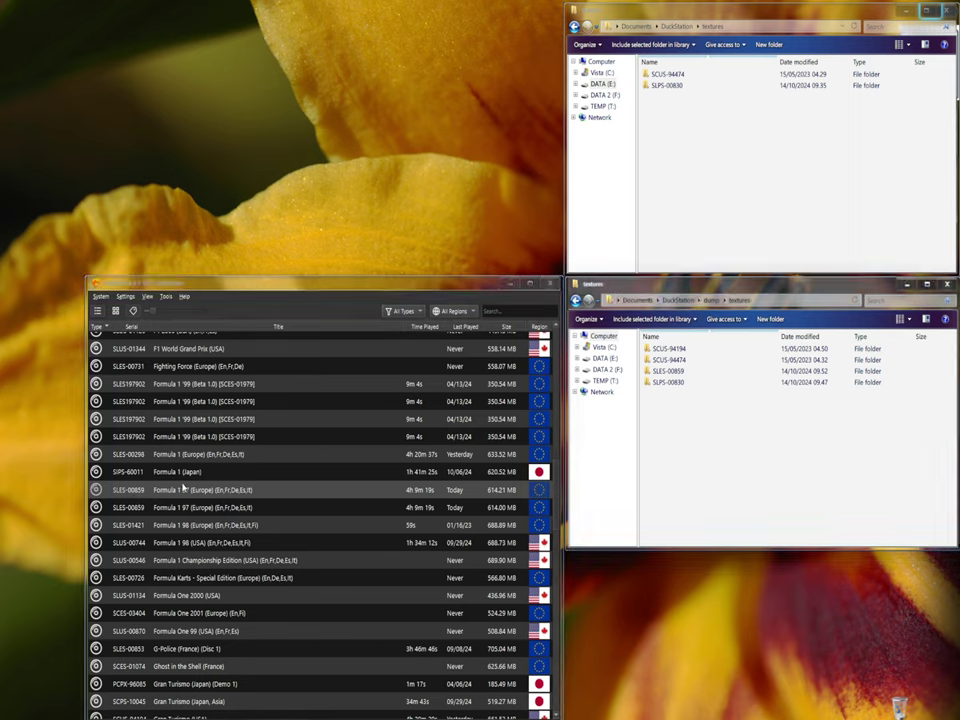
click(671, 371)
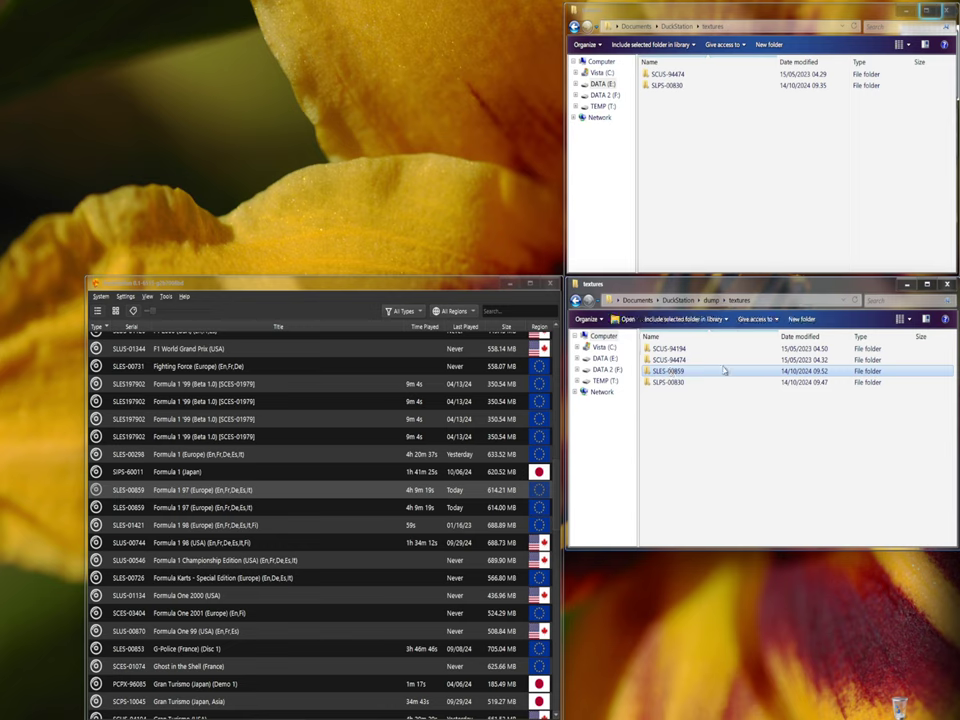
double_click(670, 371)
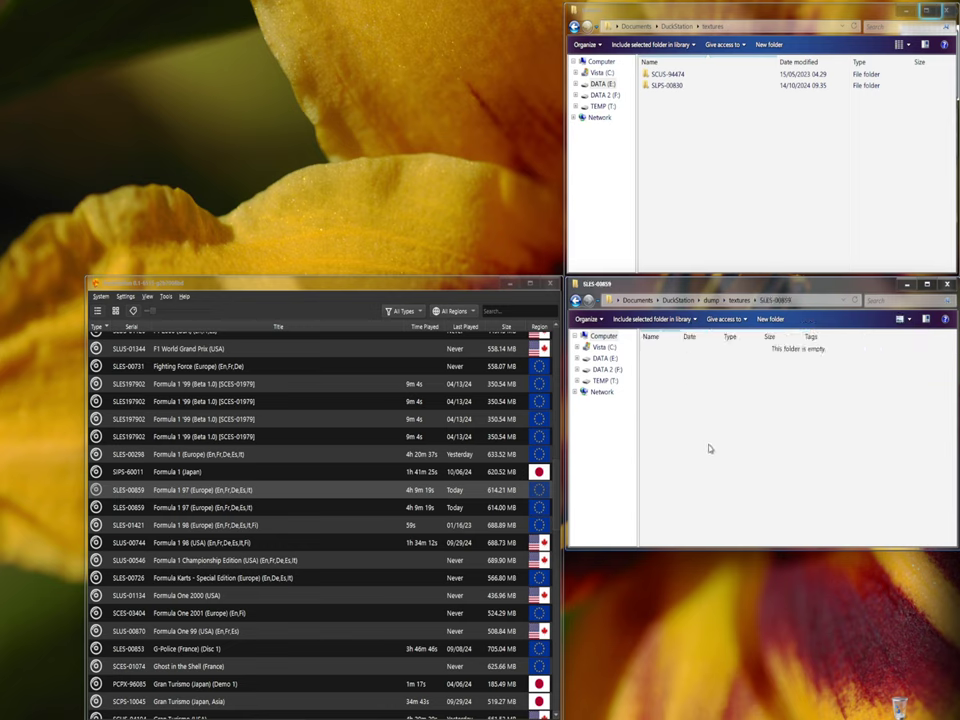
Open the properties of Formula 1 97 (Europe) and show the texture replacement options in its graphics settings.
right_click(143, 486)
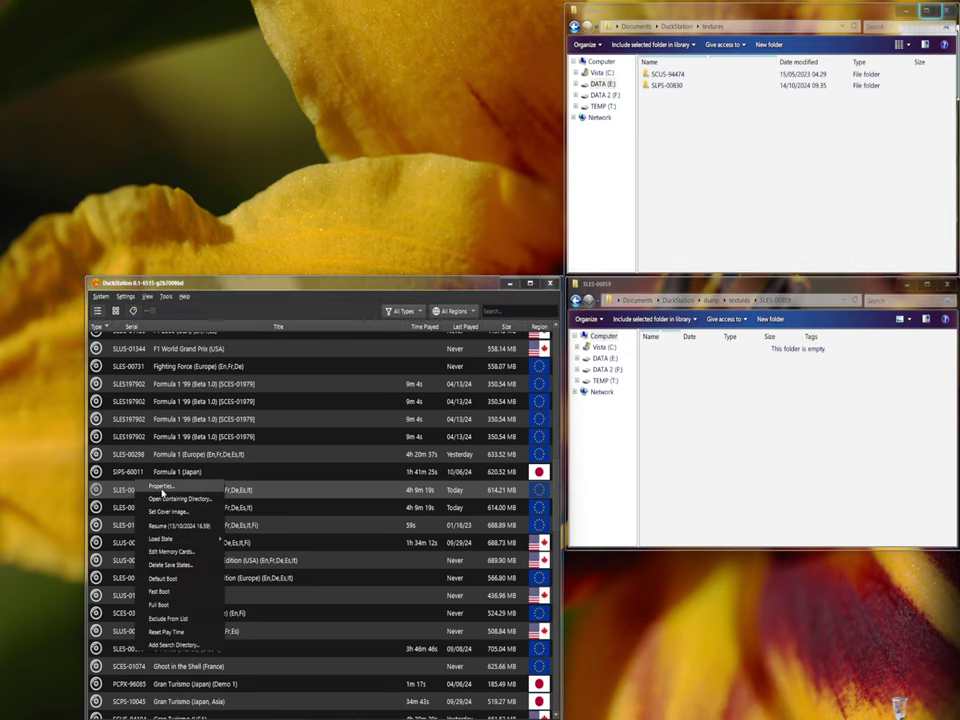
click(162, 487)
drag(337, 222, 292, 161)
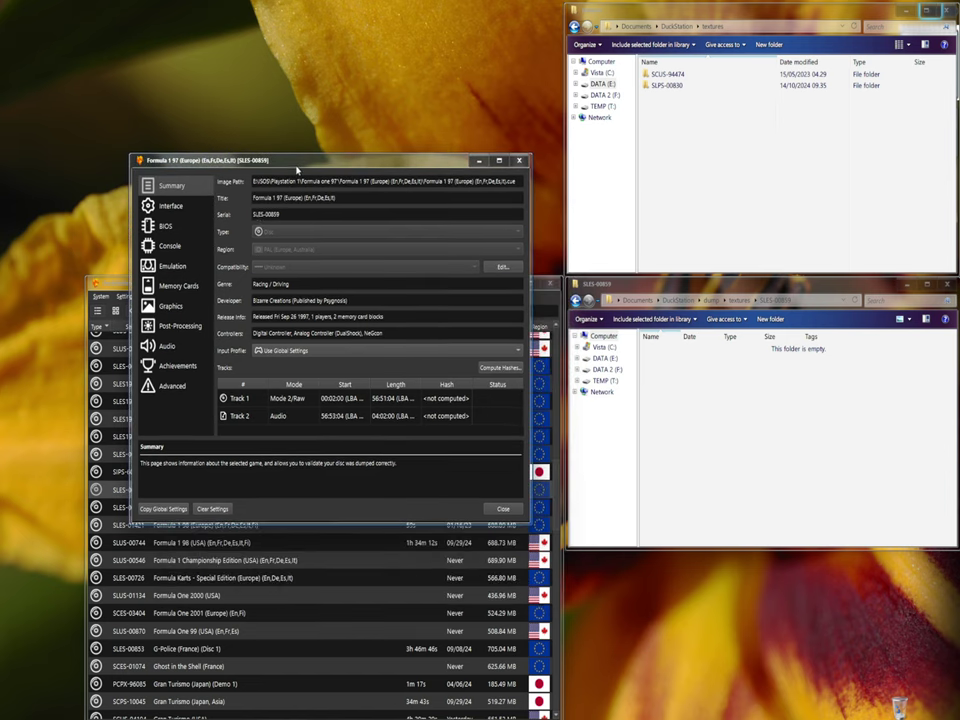
click(165, 305)
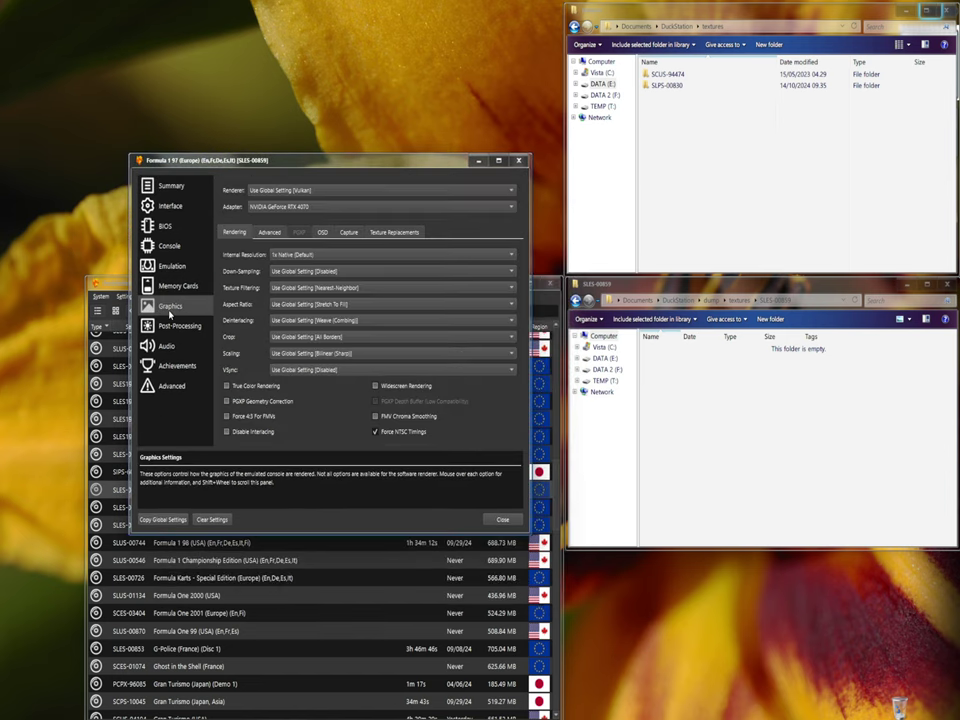
click(393, 232)
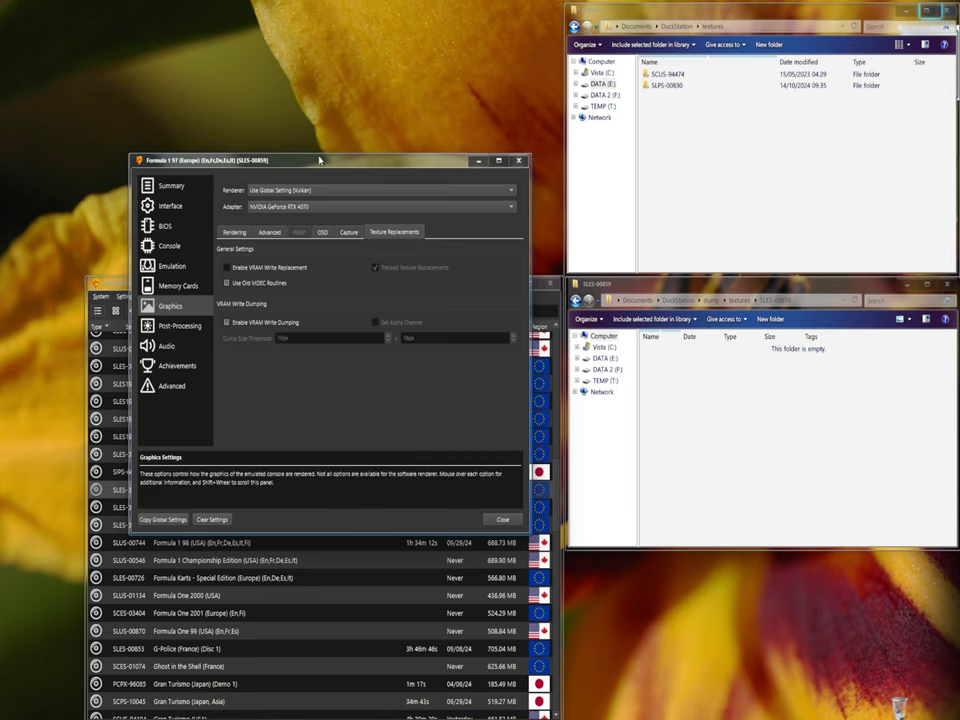
Move the game's settings window aside and launch Formula 1 97 (Europe) from the game list.
drag(317, 157, 467, 333)
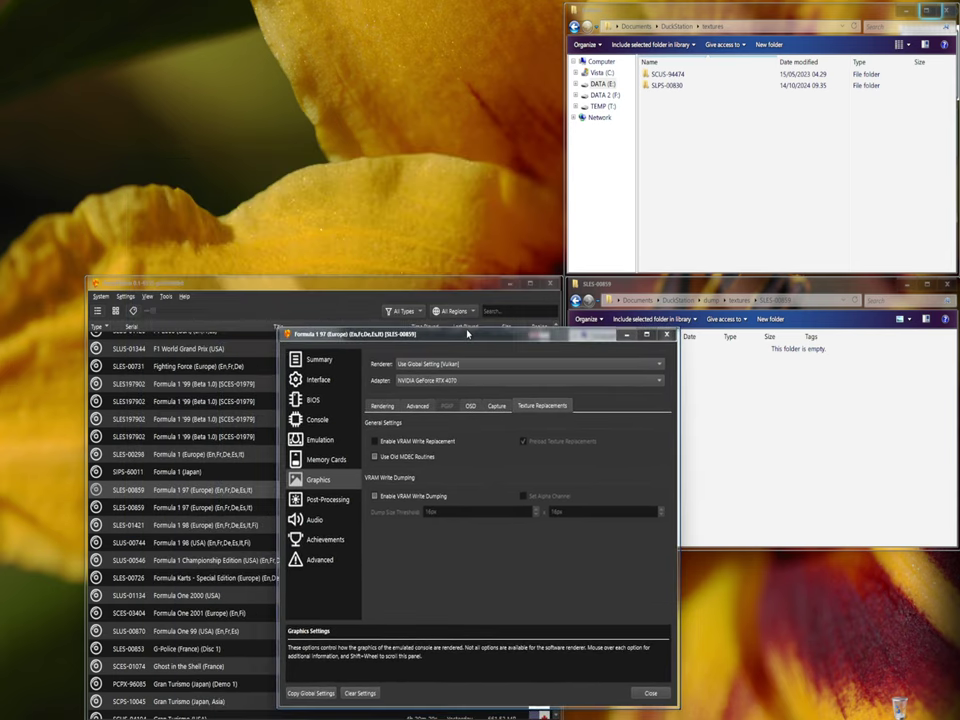
double_click(204, 500)
click(305, 522)
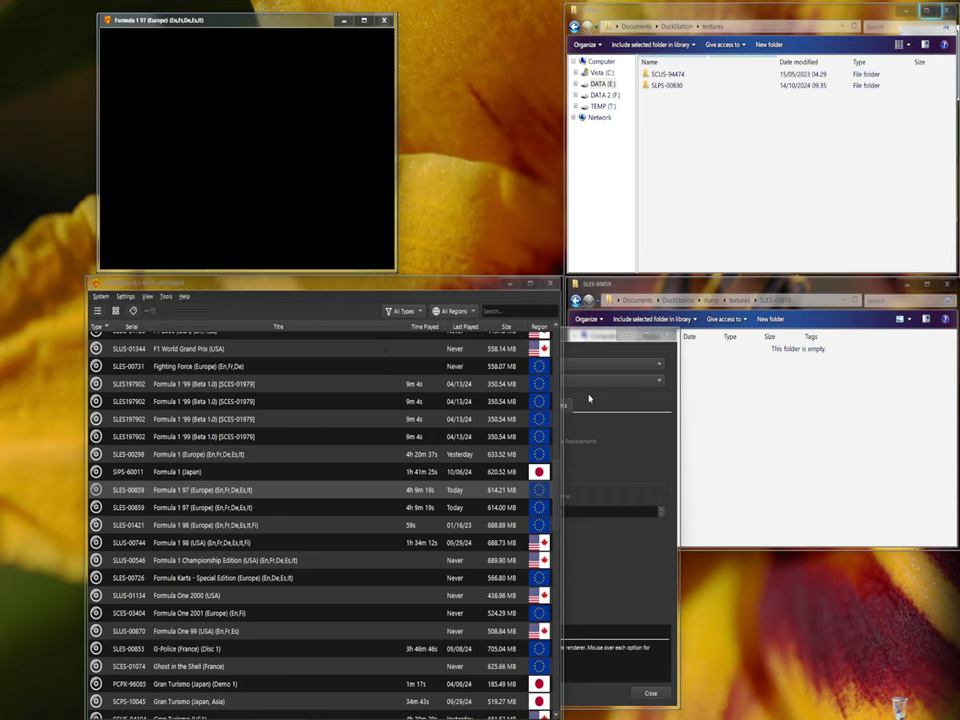
With the game on its Arcade Grand Prix screen, enable VRAM write dumping and select the dumped image in the SLES-00859 folder.
drag(595, 341, 413, 326)
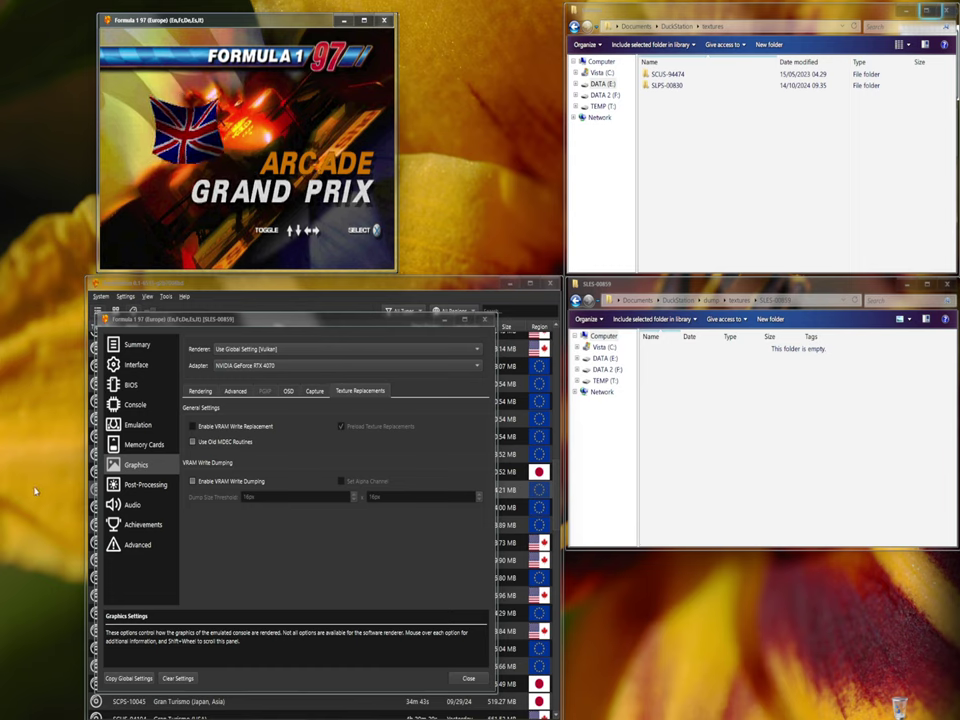
click(193, 481)
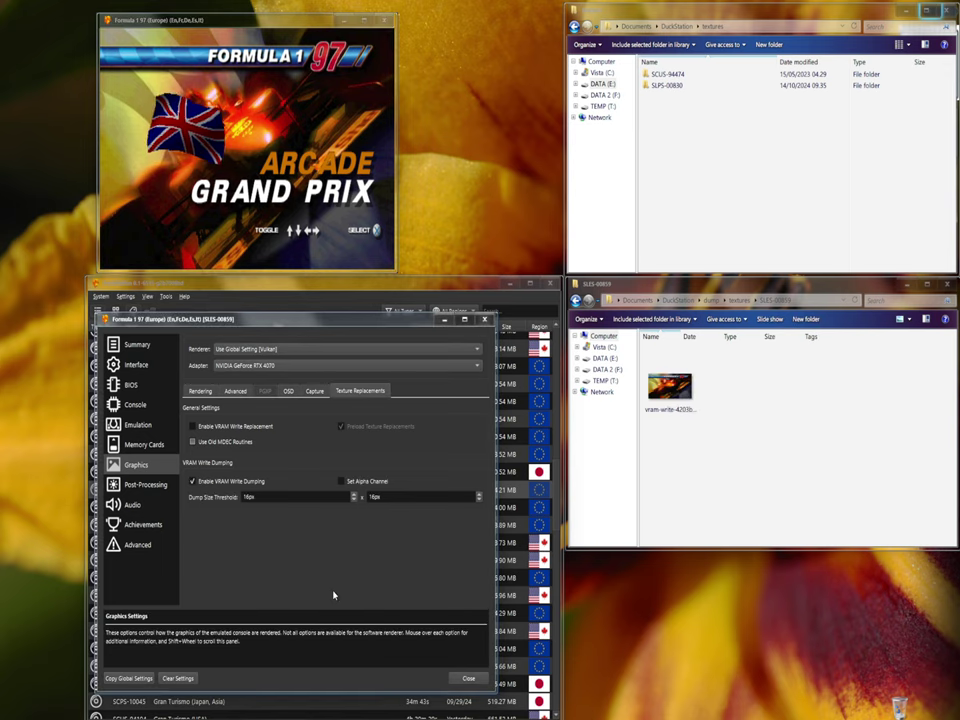
click(669, 395)
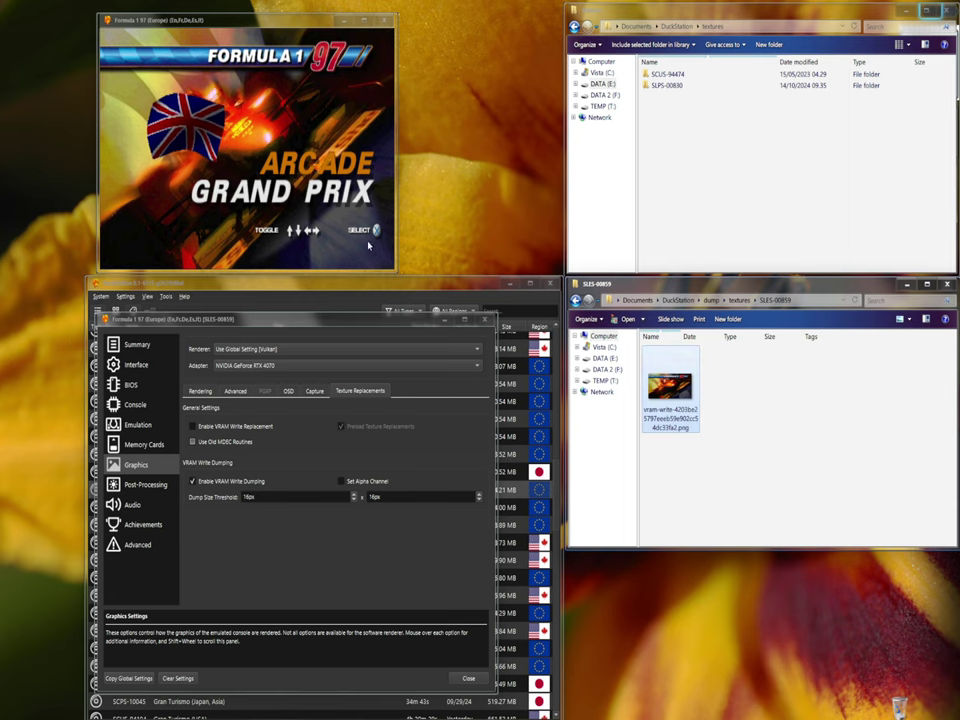
In the game, enter the Grand Prix menu, open Circuit Select and browse through Interlagos to Buenos Aires to dump the circuit textures.
click(344, 125)
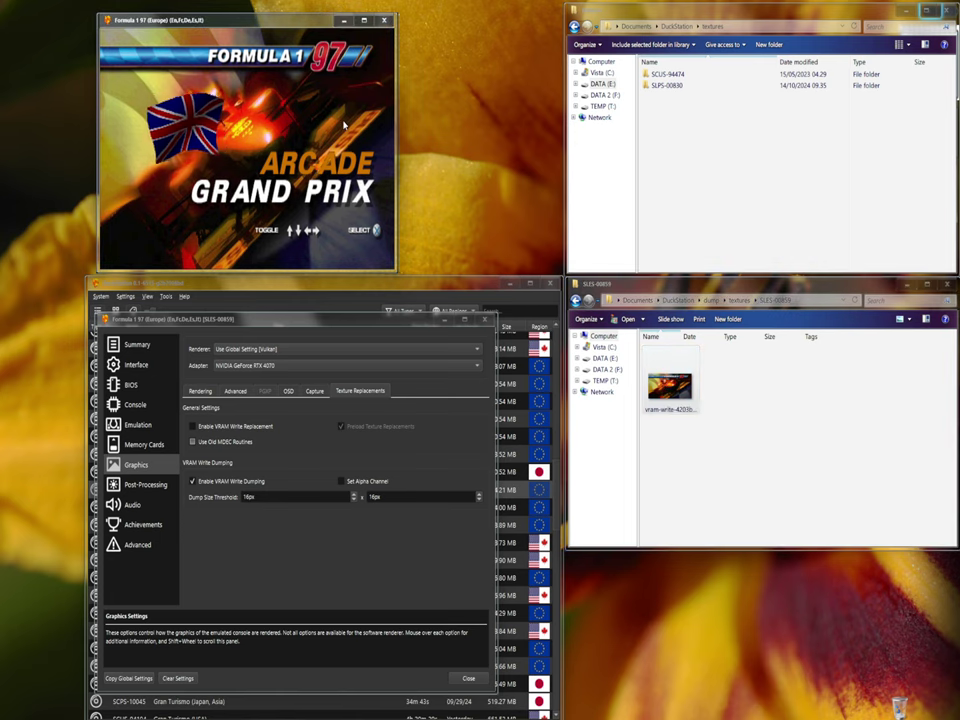
key(k)
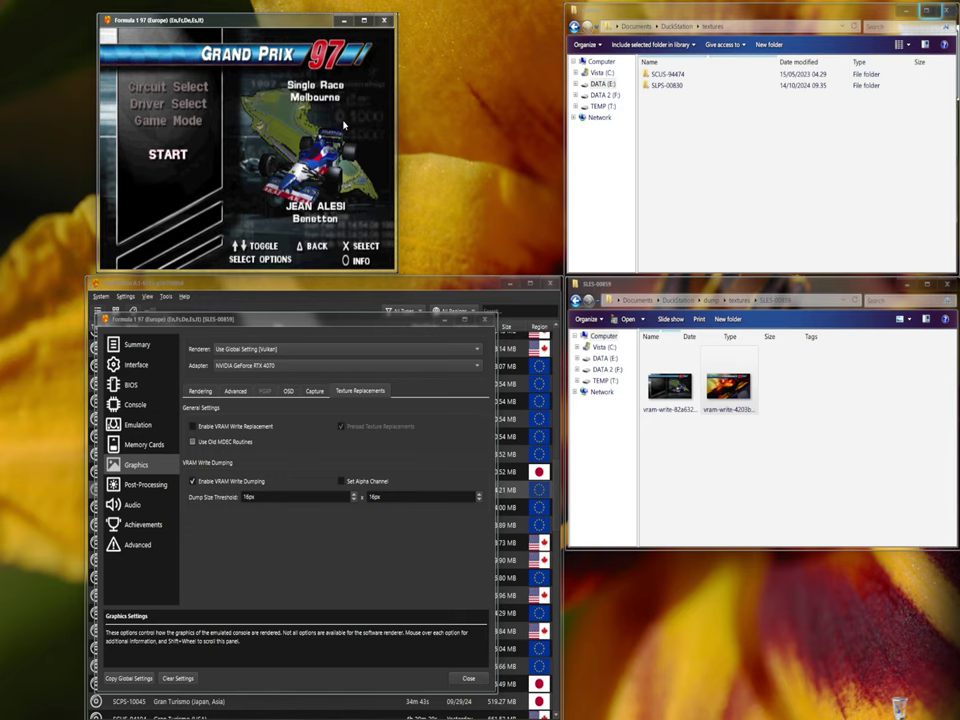
key(w)
key(w)
key(w)
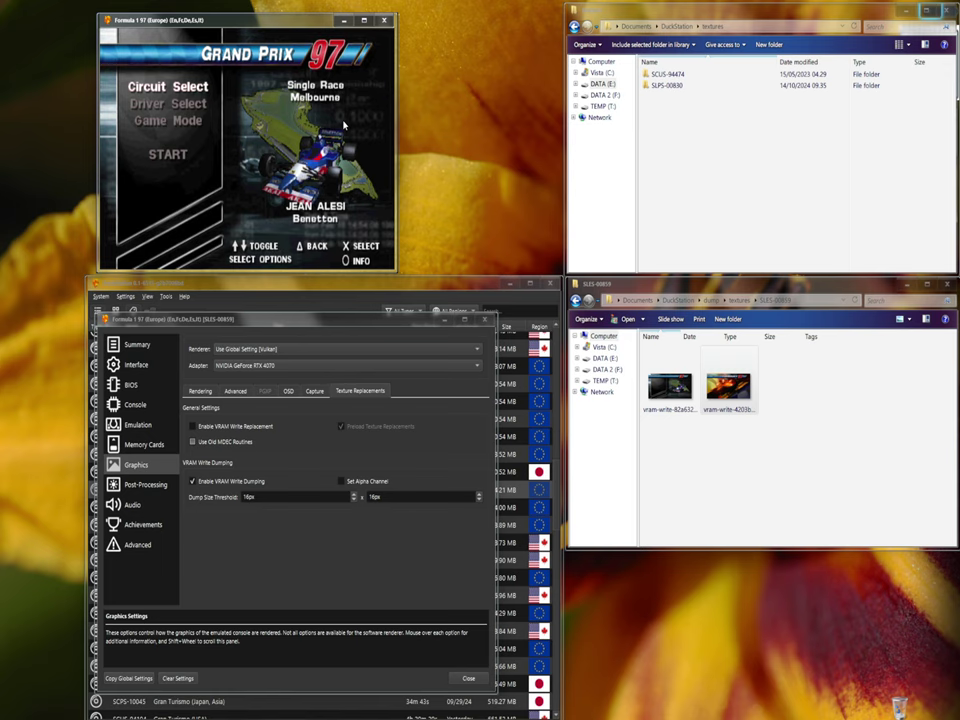
key(k)
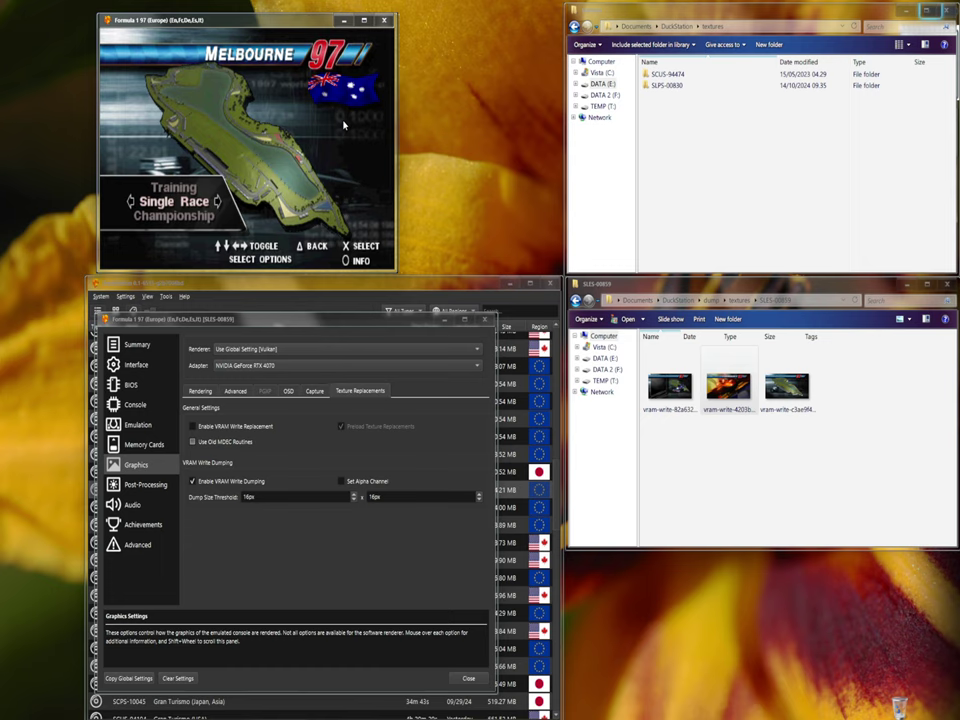
key(Right)
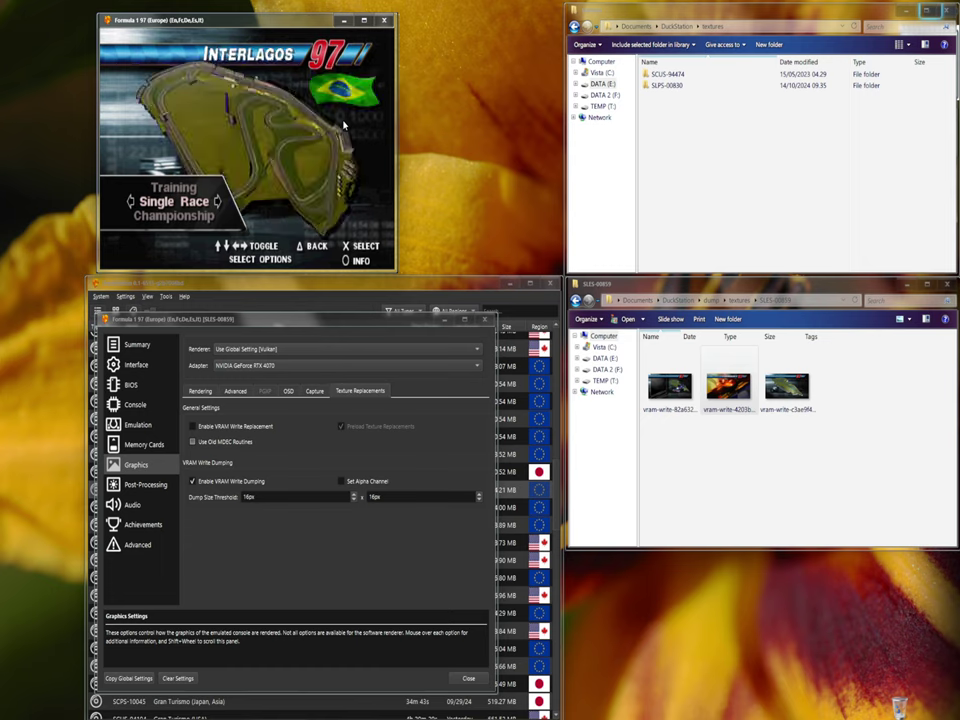
key(Right)
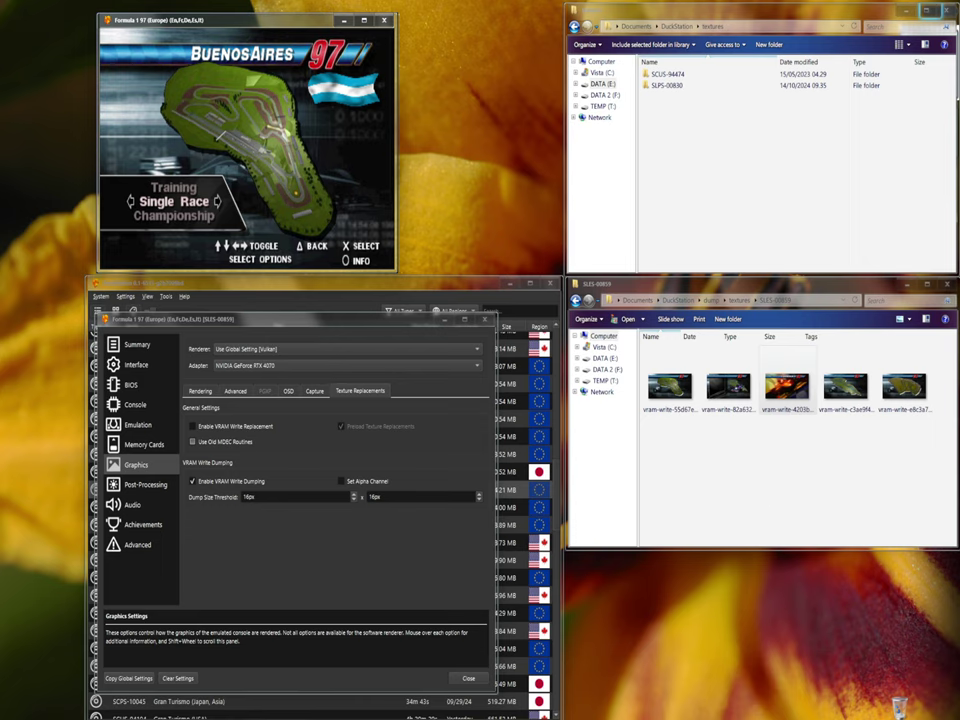
Open the dumped Buenos Aires circuit texture, the PNG starting with vram-write-55d67e8, in GIMP.
click(798, 457)
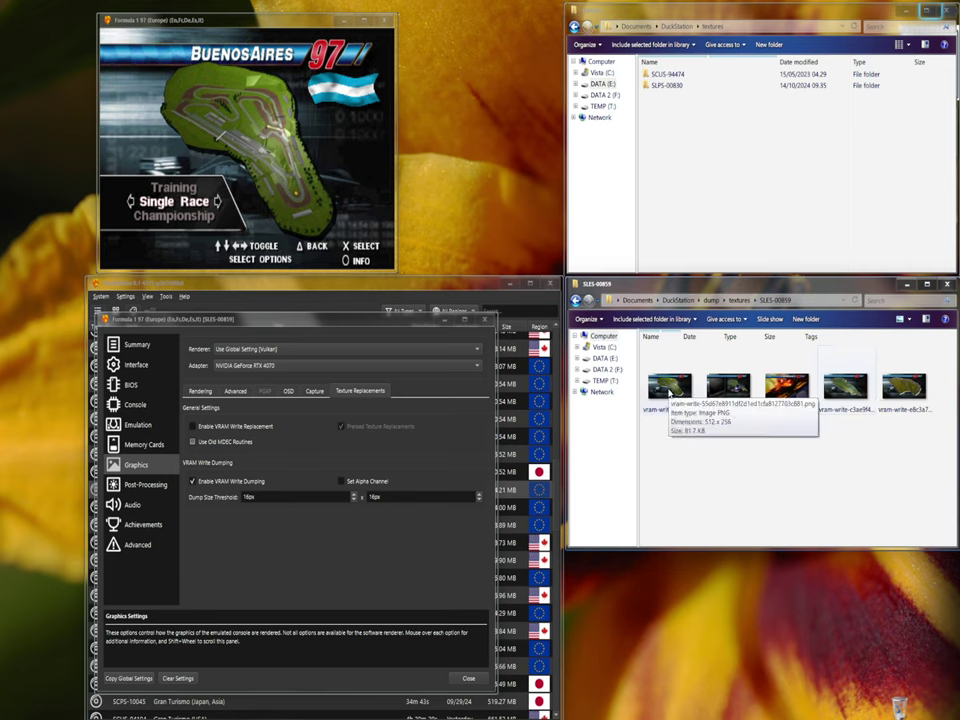
right_click(669, 392)
mouse_move(730, 488)
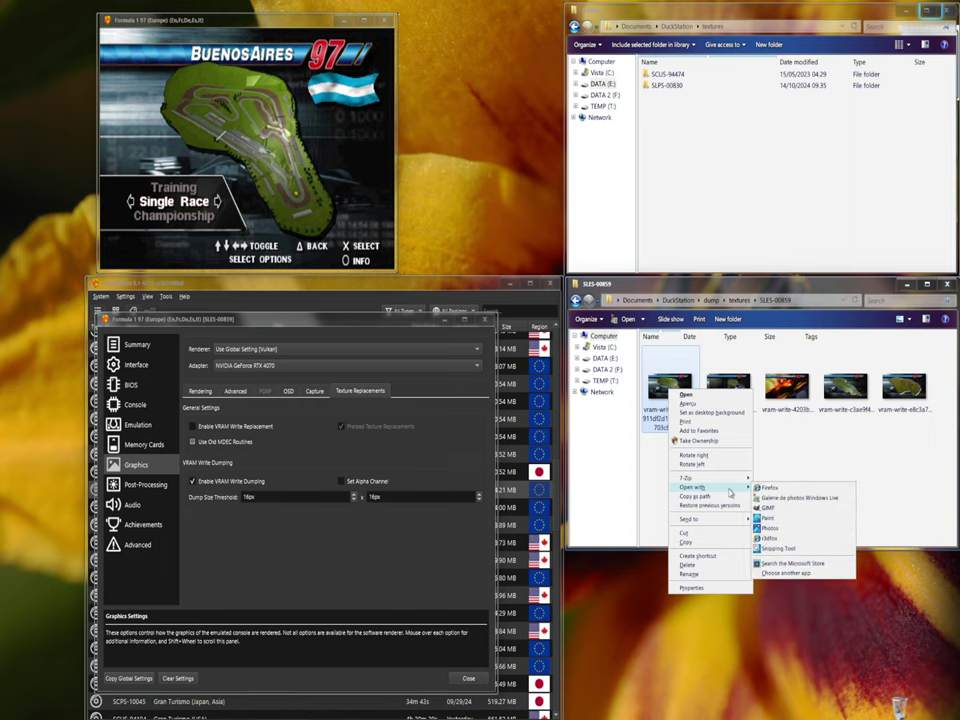
click(785, 509)
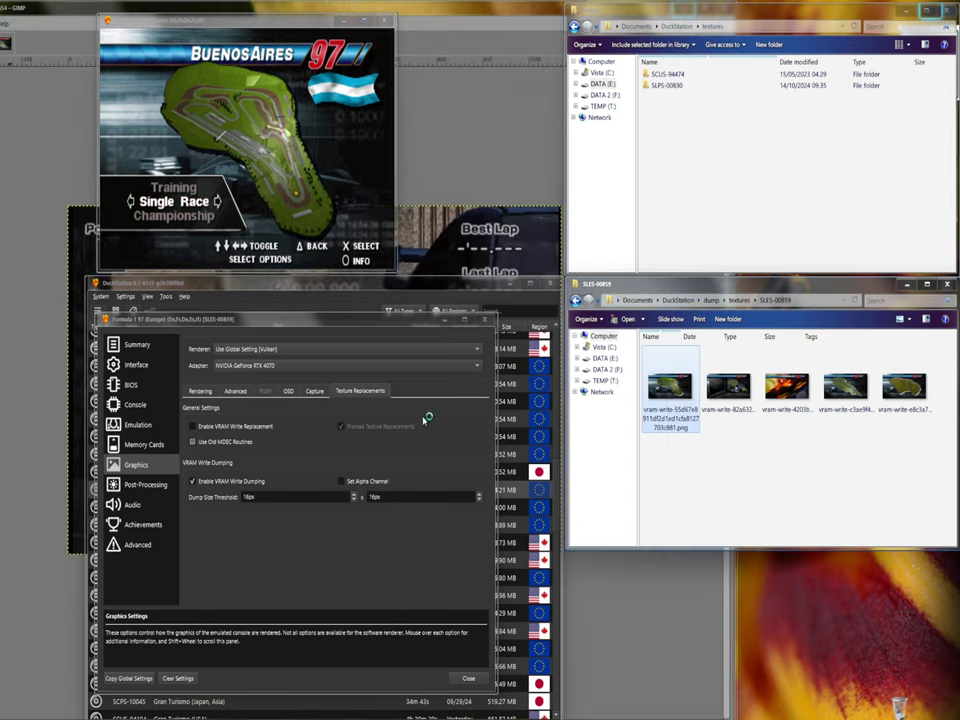
click(23, 8)
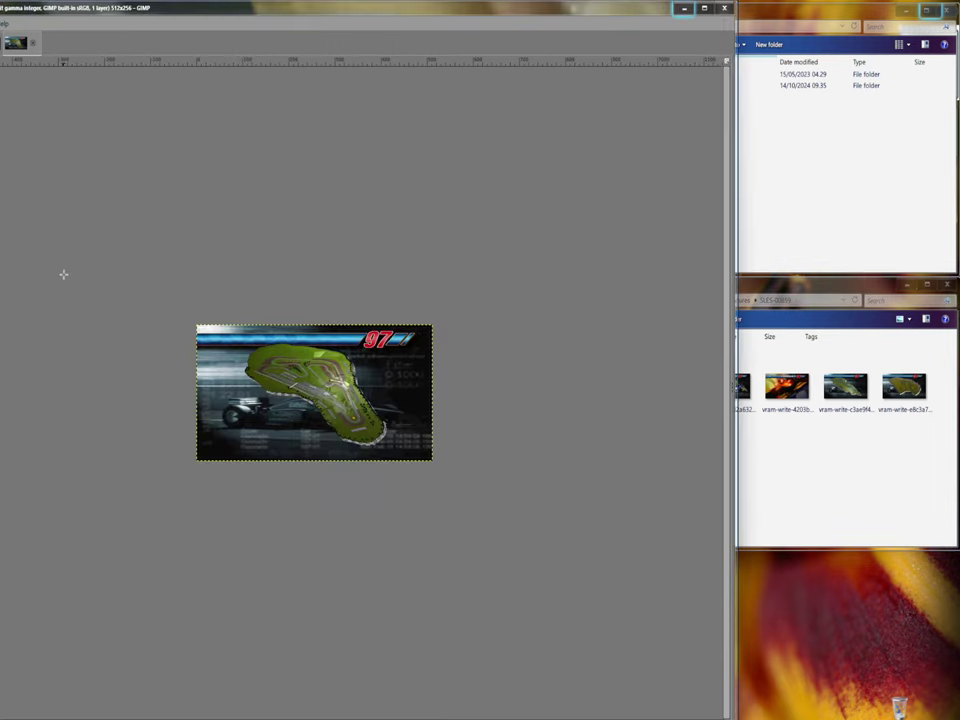
Select the strip around the blue title bar beside the 97 logo and shift its colours so the bar turns green.
key(1)
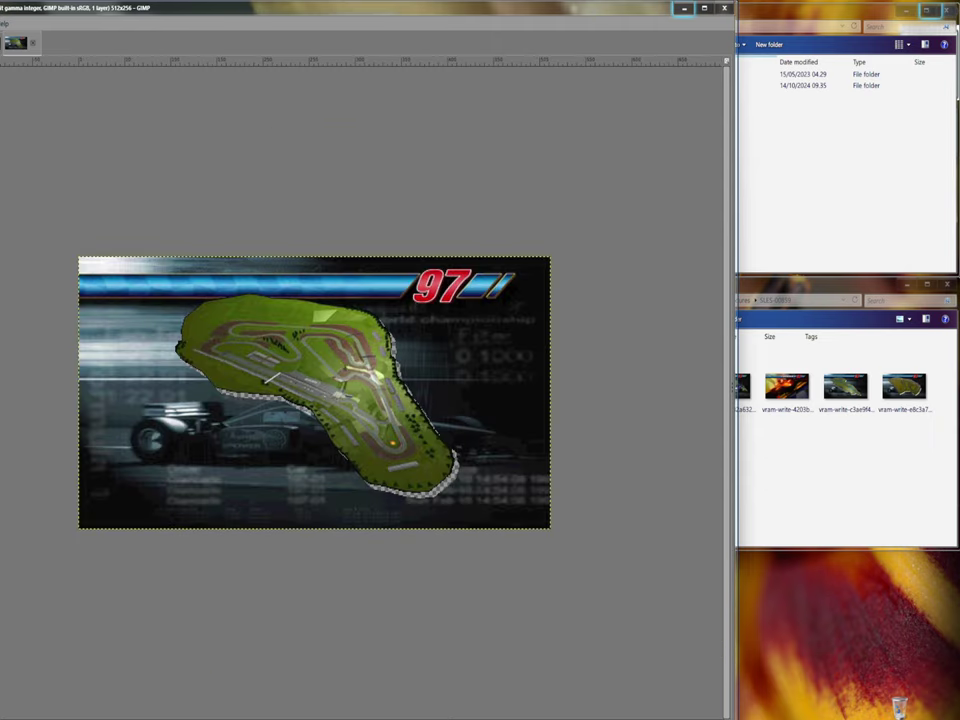
drag(70, 272, 420, 300)
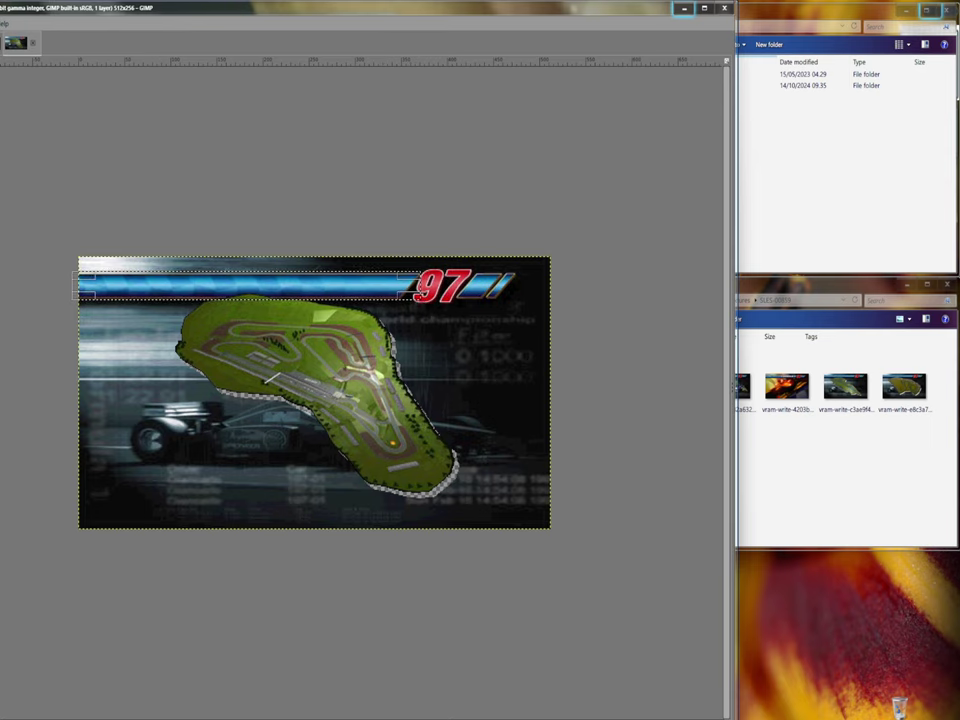
key(Return)
click(417, 296)
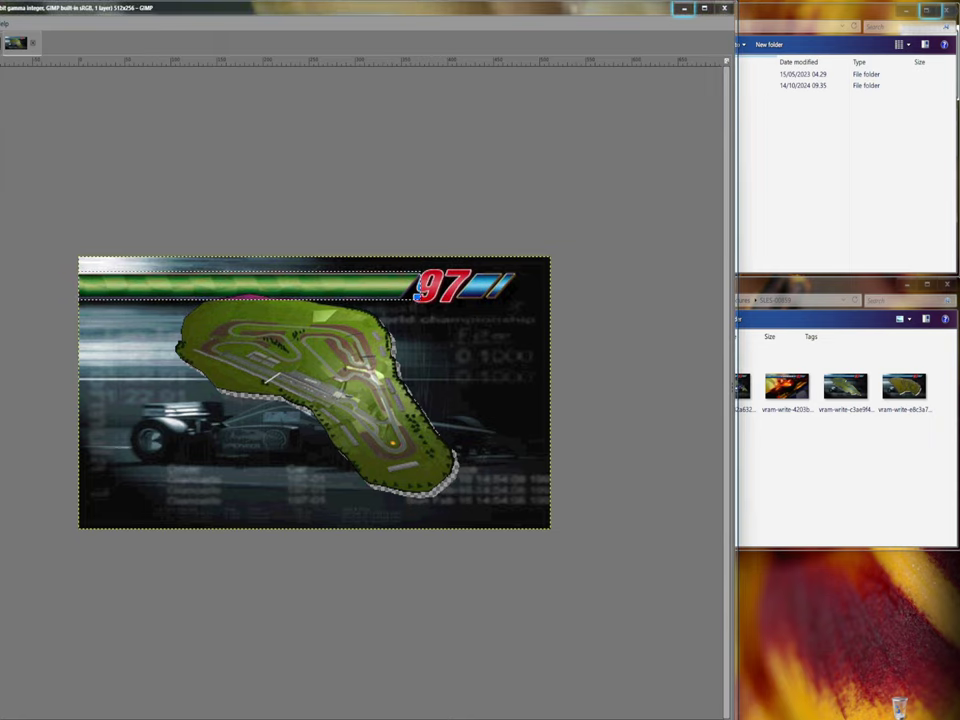
Save the edited Buenos Aires texture and minimize GIMP to return to the dump folder.
key(ctrl+s)
click(401, 541)
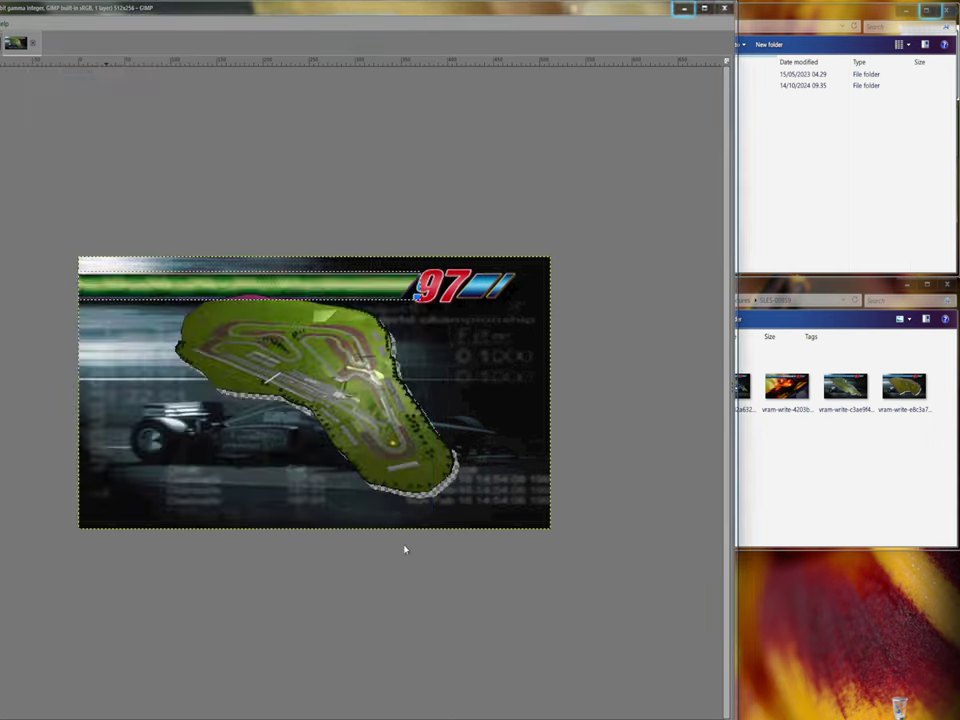
key(alt+f)
key(Escape)
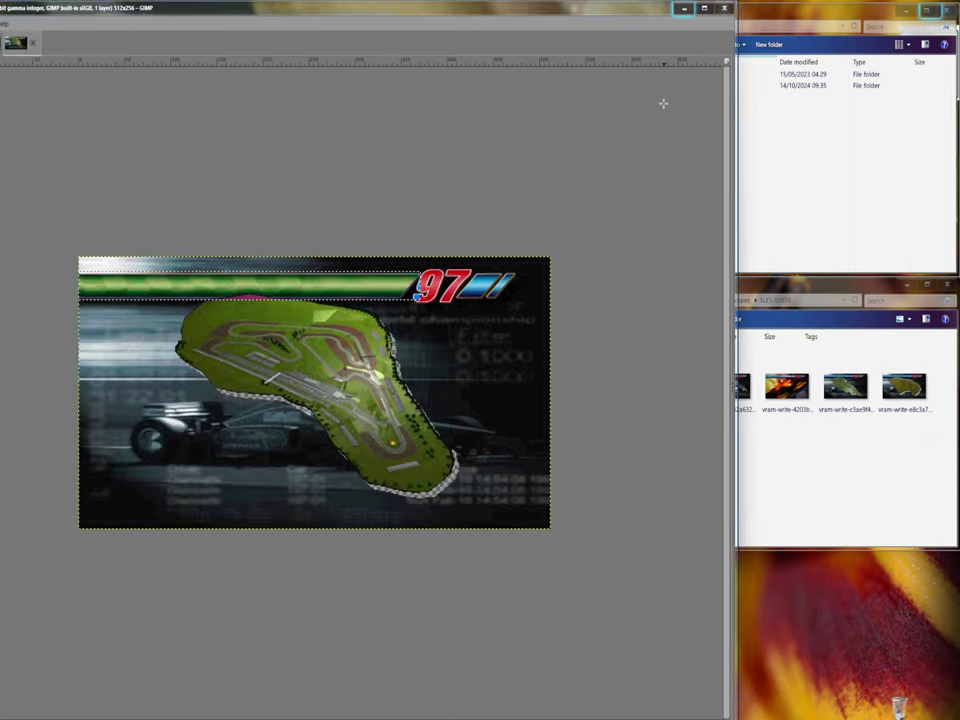
click(684, 10)
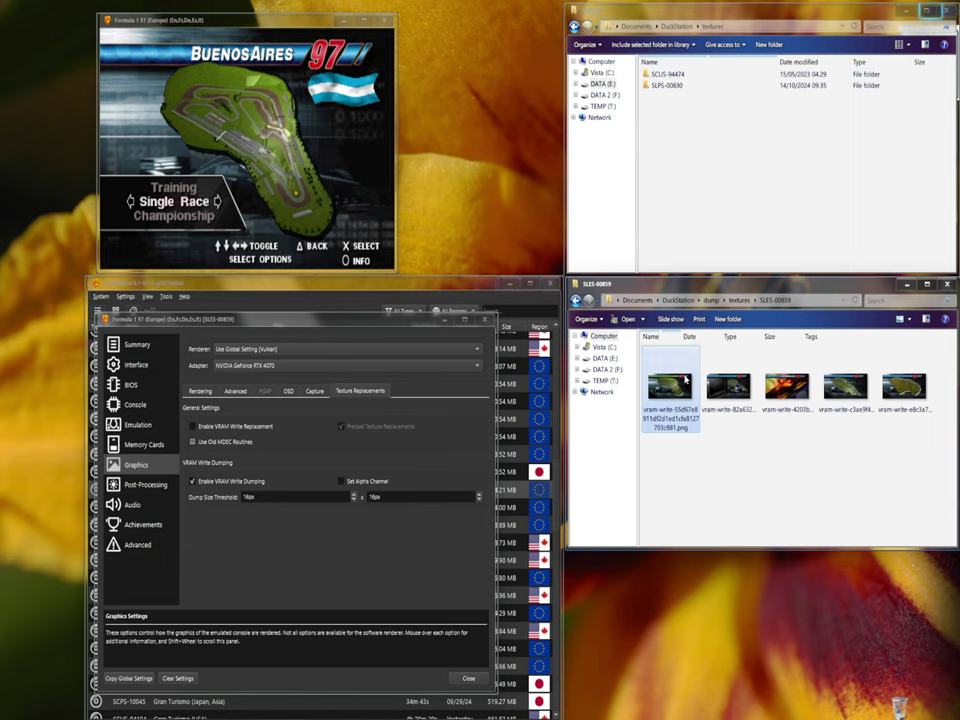
Turn off VRAM write dumping in the texture replacement settings for Formula 1 97.
click(688, 198)
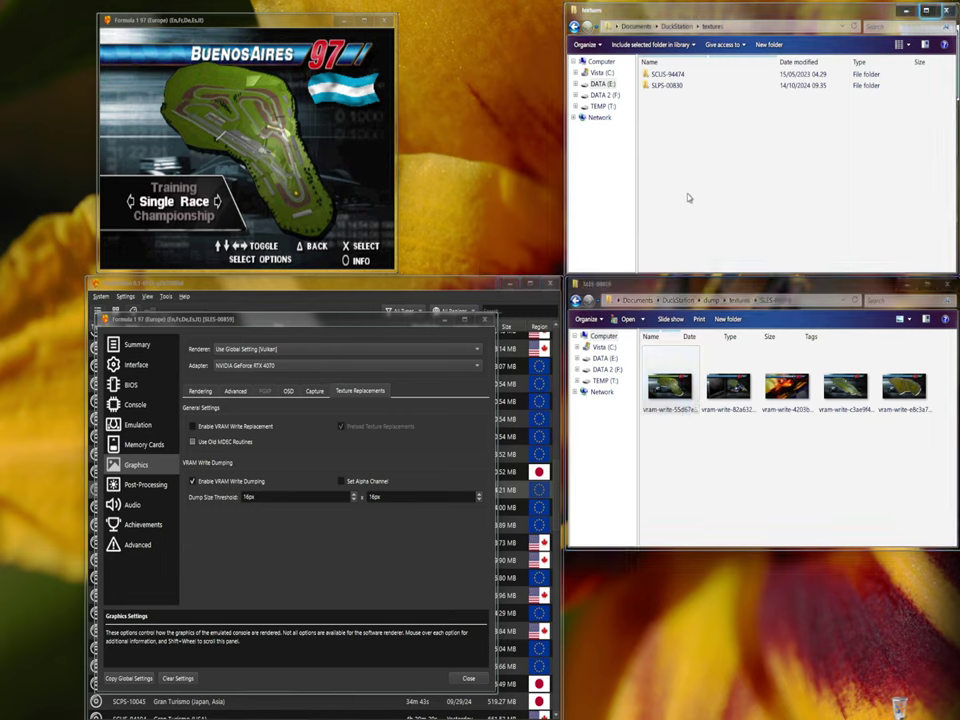
right_click(669, 144)
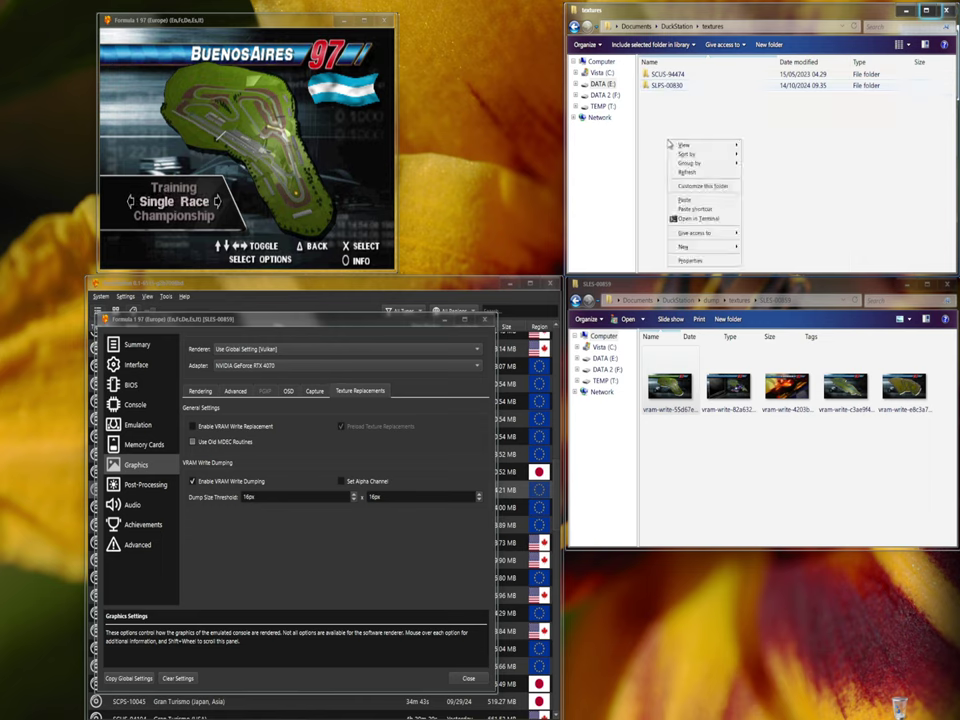
click(194, 482)
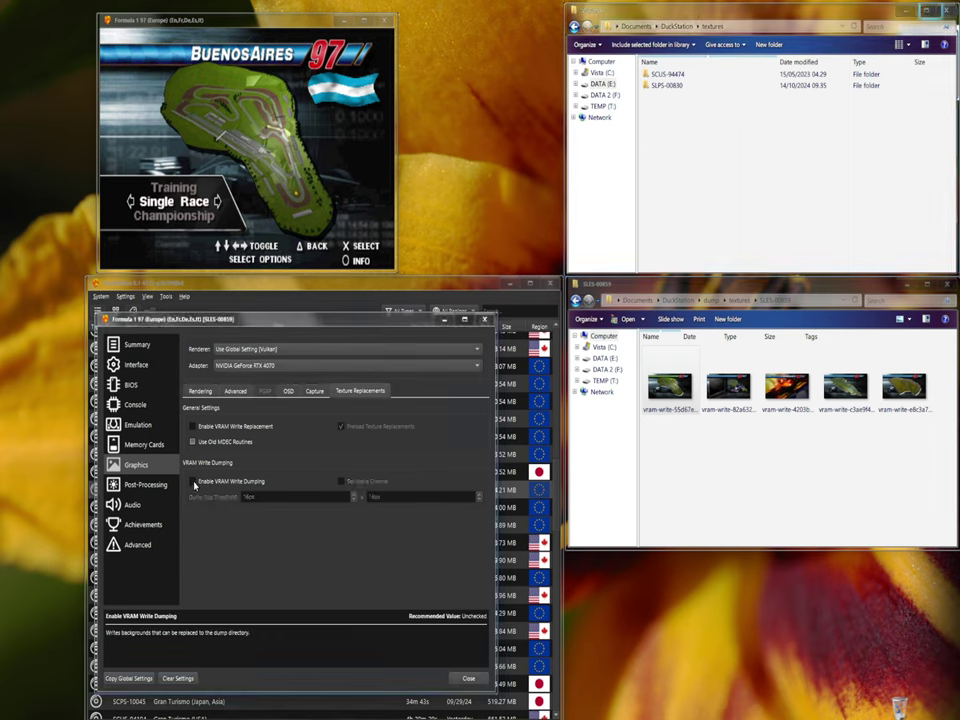
Create a new folder named SLES-00859 inside DuckStation's textures folder.
right_click(666, 152)
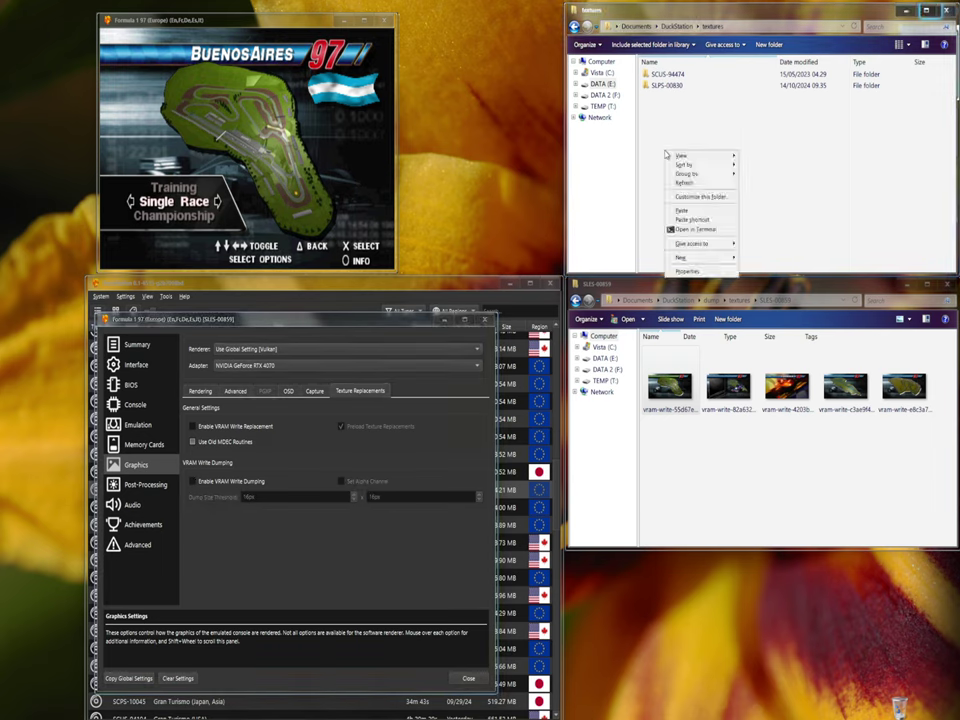
mouse_move(699, 259)
click(765, 256)
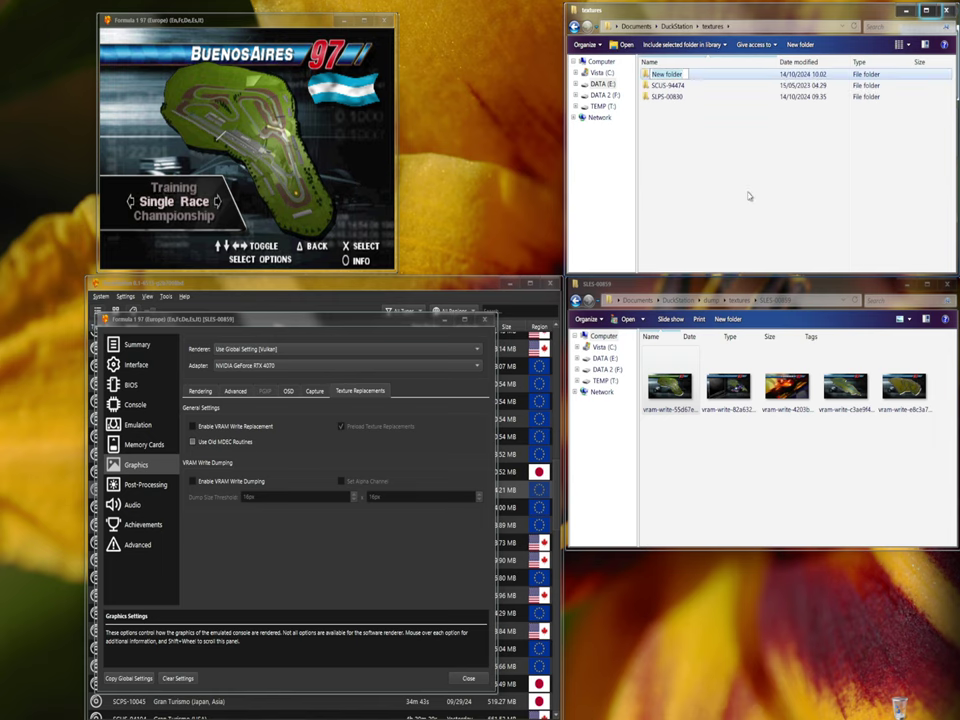
text(SLES-)
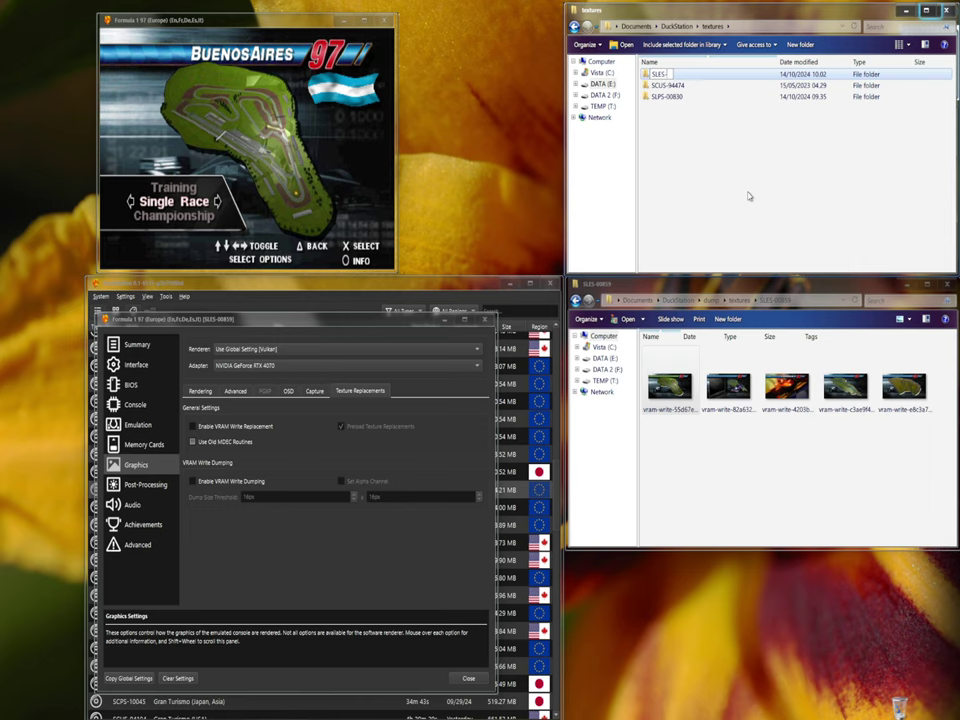
text(00859)
click(748, 196)
Copy the edited Buenos Aires texture, the PNG starting with vram-write-55d67e8, from the dump folder into the new textures\SLES-00859 folder.
drag(212, 322, 278, 331)
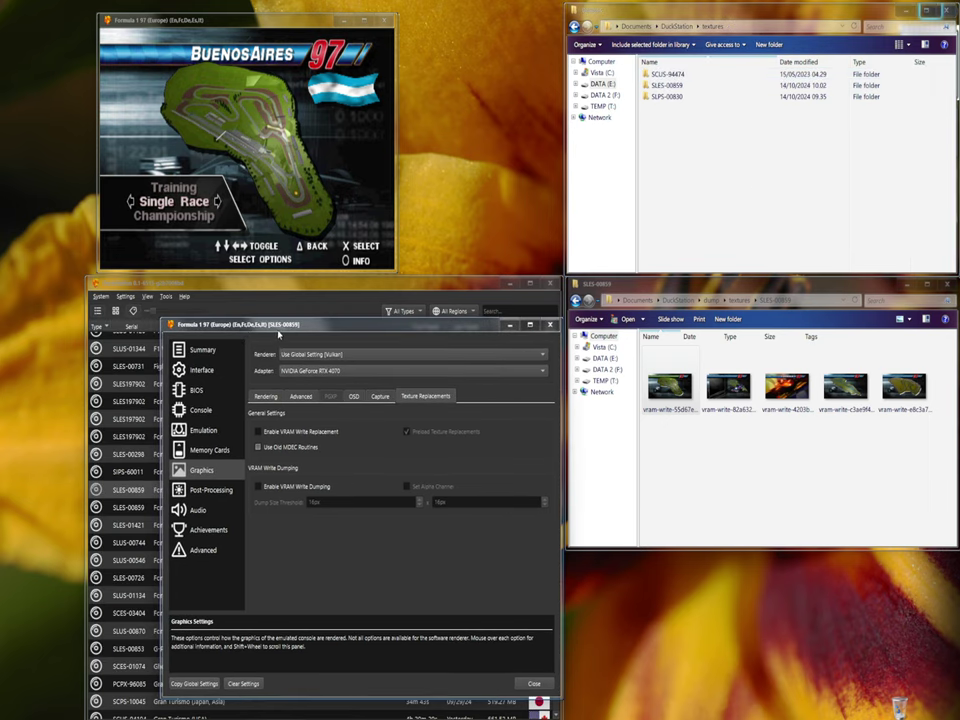
click(678, 87)
double_click(678, 87)
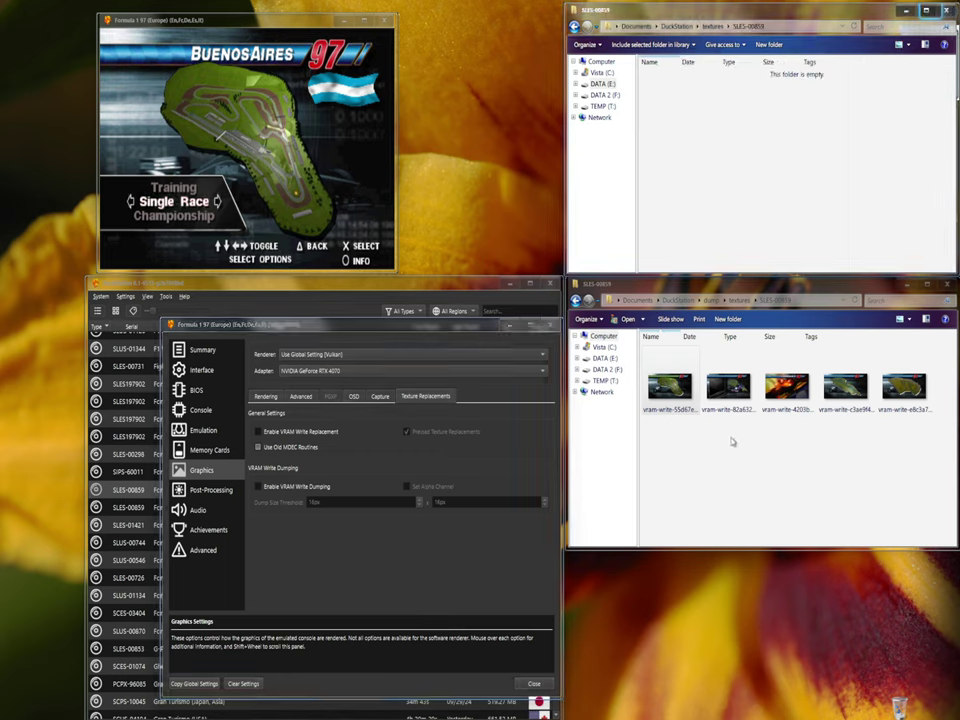
right_click(668, 390)
click(682, 539)
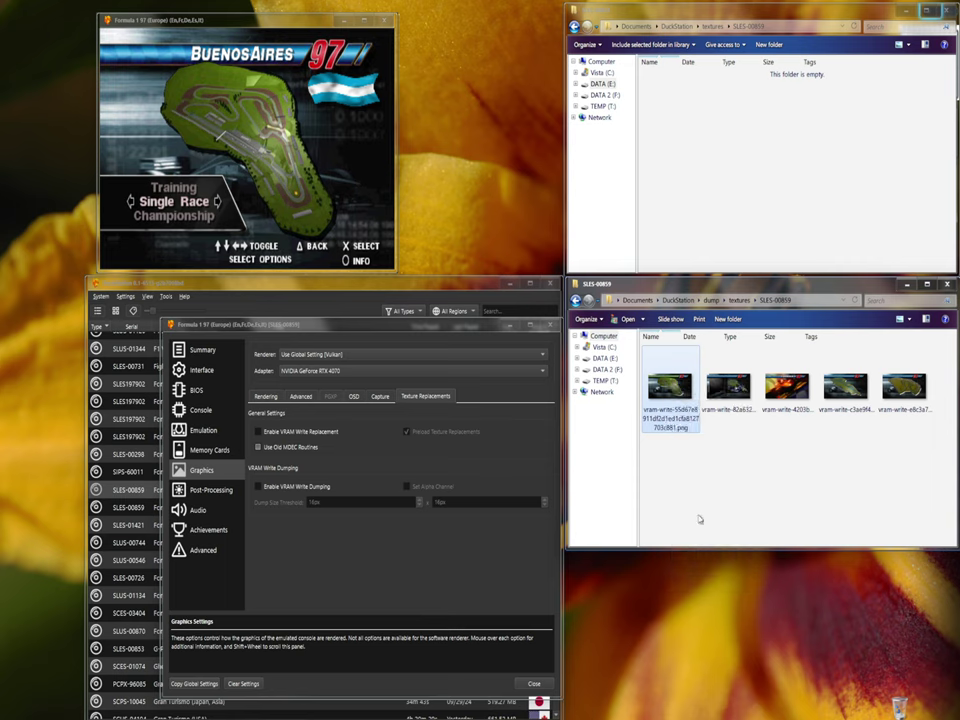
right_click(697, 123)
click(716, 184)
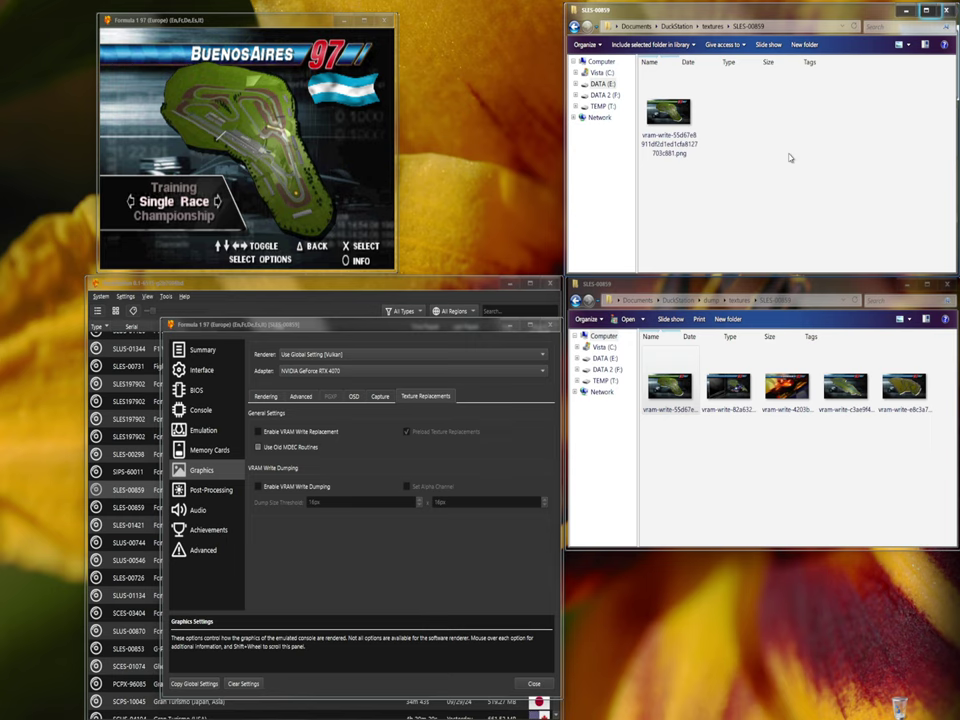
Return the game to the Grand Prix menu and enable VRAM write replacement in its texture replacement settings.
click(319, 152)
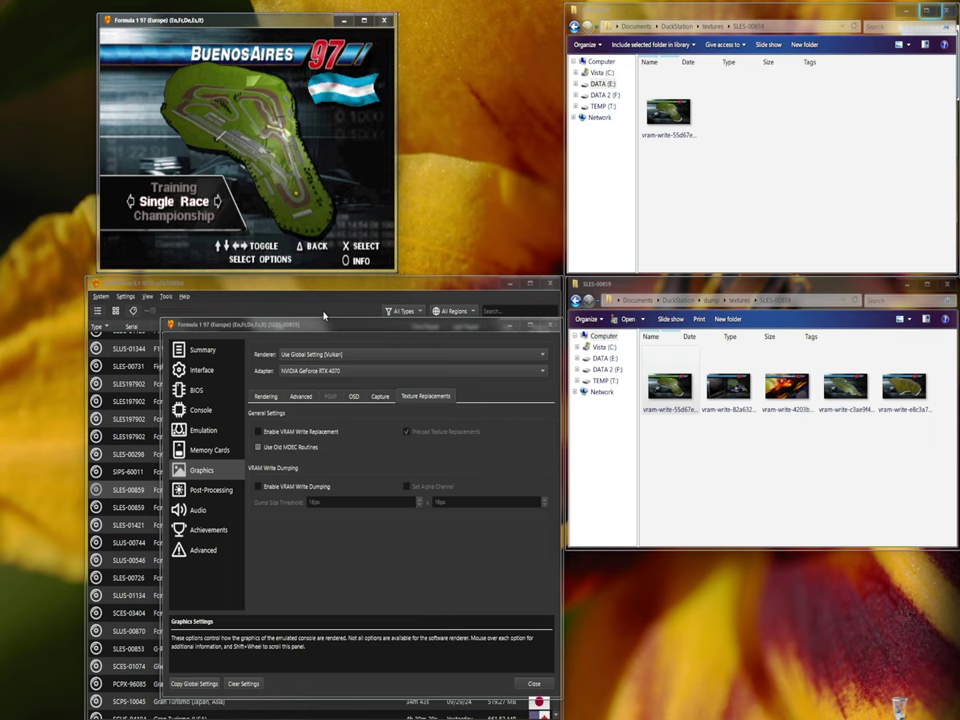
key(Return)
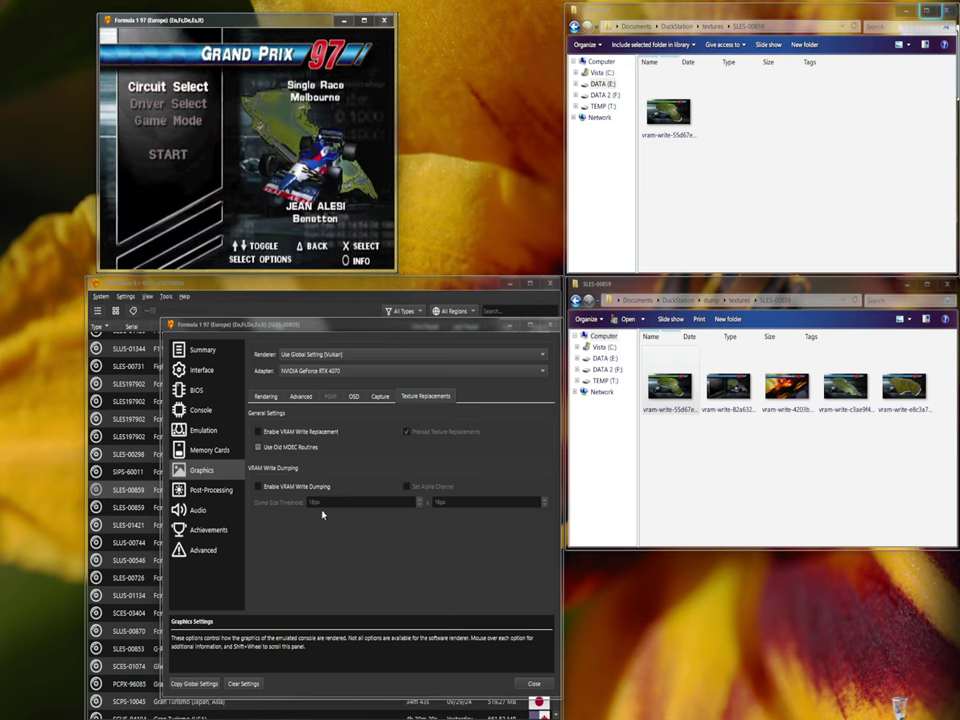
click(258, 433)
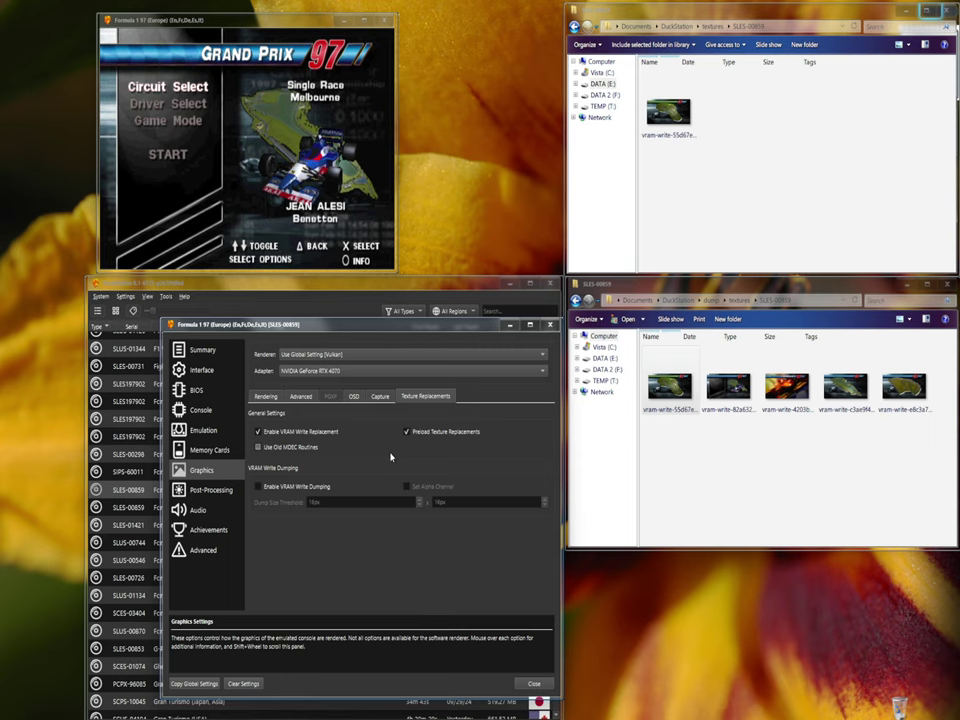
Enter Circuit Select in the game and browse past Melbourne and Interlagos to Buenos Aires to load the replacement texture.
click(340, 148)
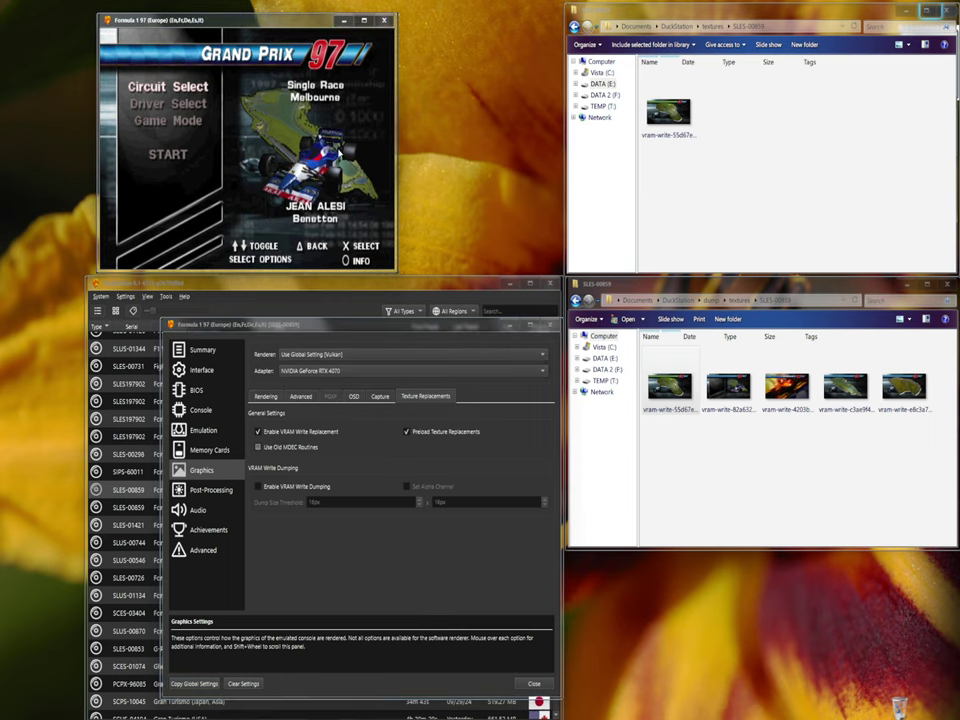
key(Return)
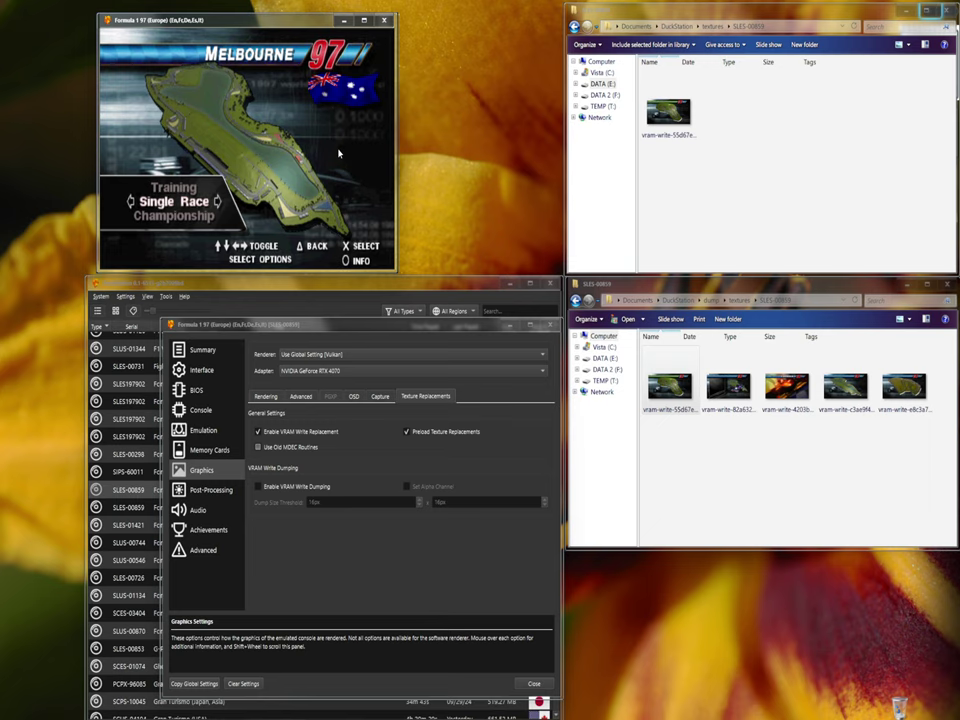
key(Right)
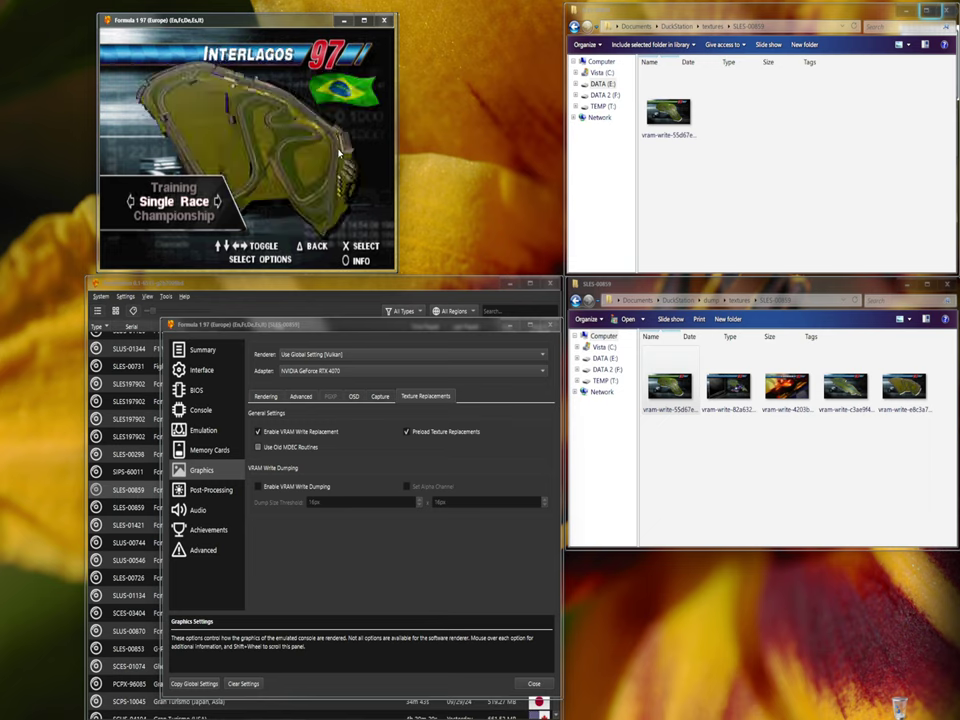
key(Right)
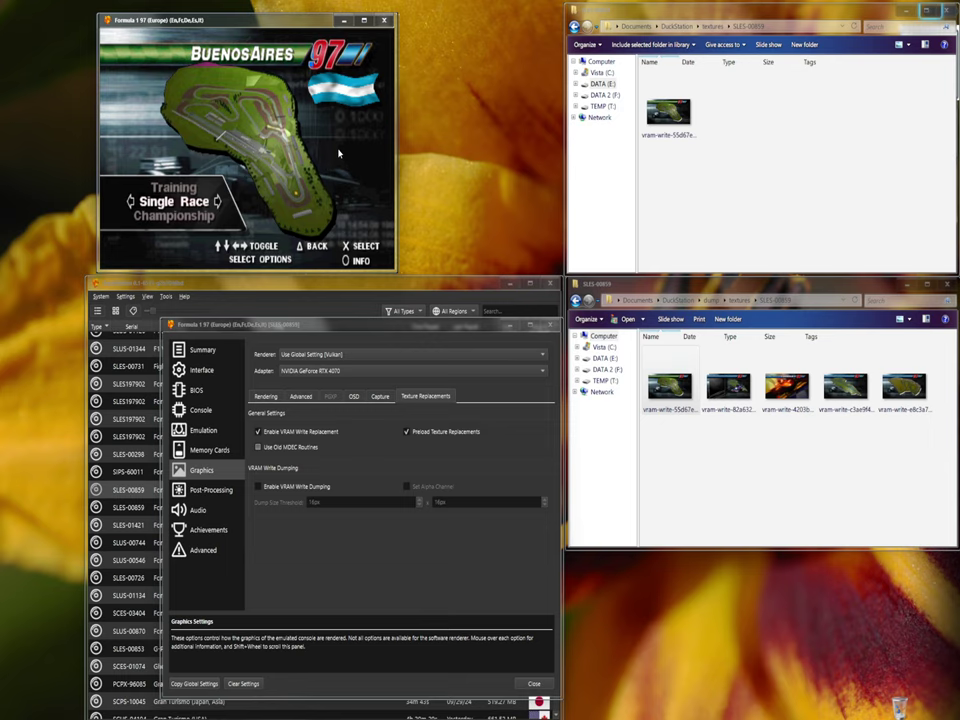
Review the replacement texture's location by going from the main DuckStation folder through textures into SLES-00859.
click(748, 118)
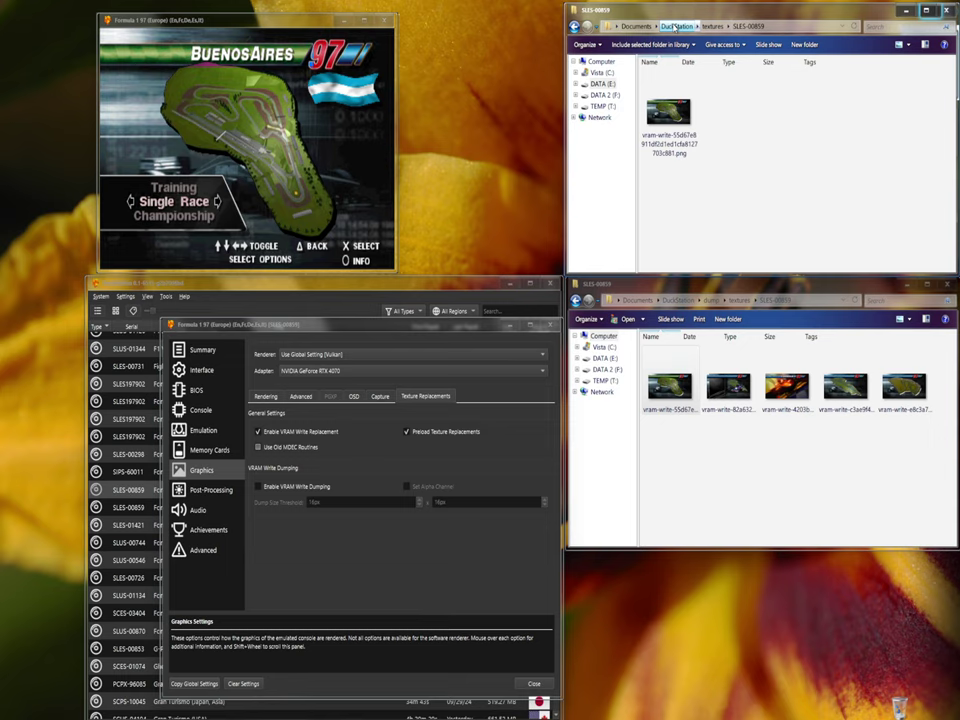
click(675, 26)
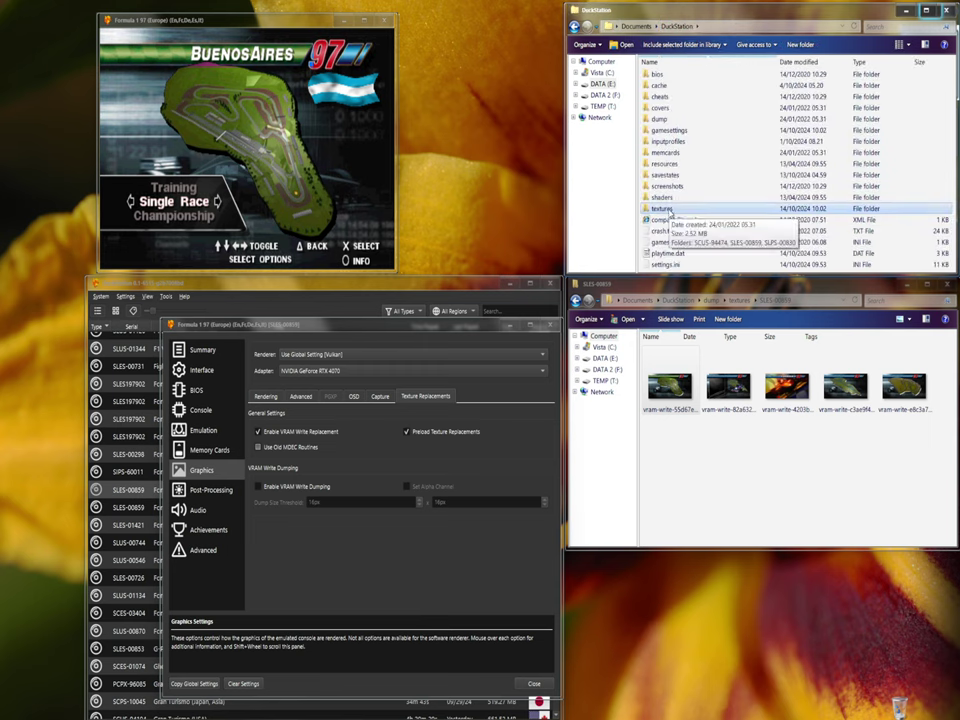
double_click(675, 213)
click(683, 88)
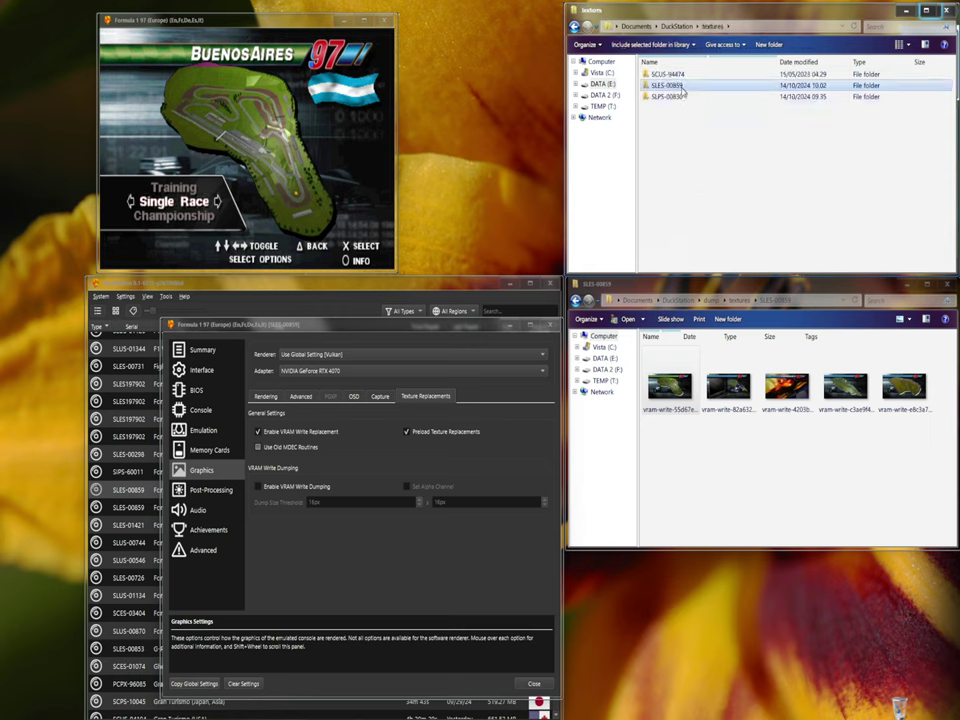
double_click(683, 88)
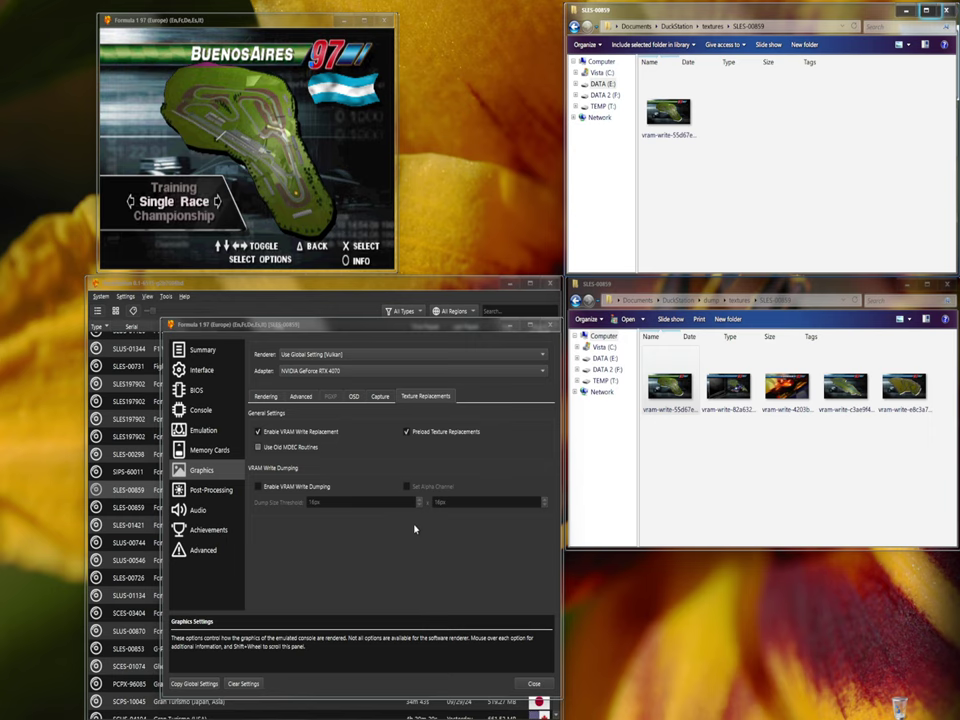
Re-enable VRAM write dumping for the game and return to the parent textures folder.
click(272, 487)
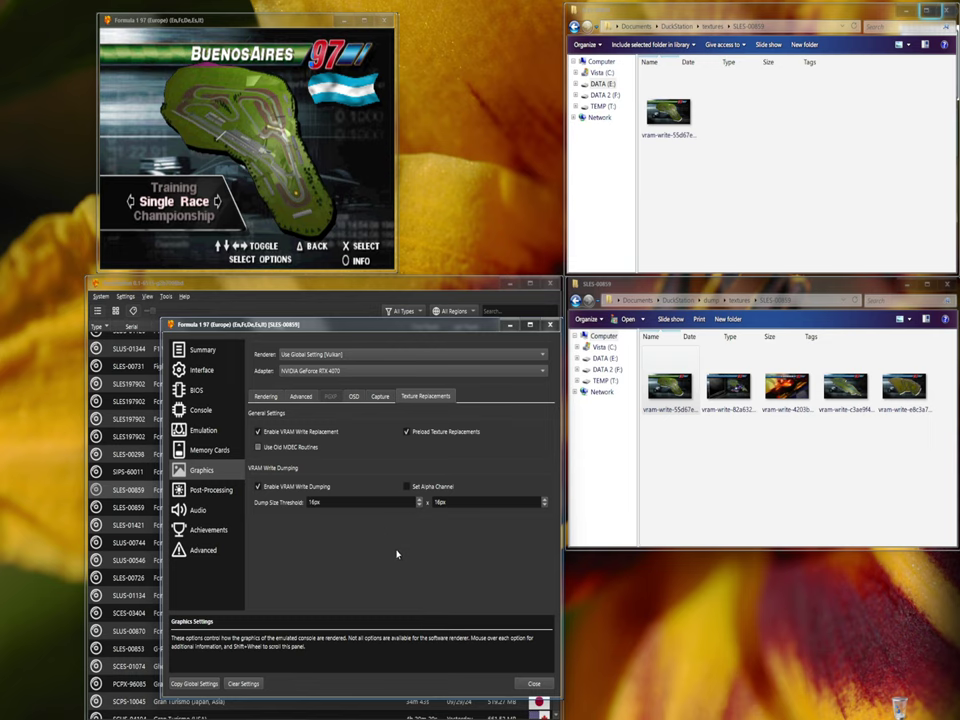
click(737, 187)
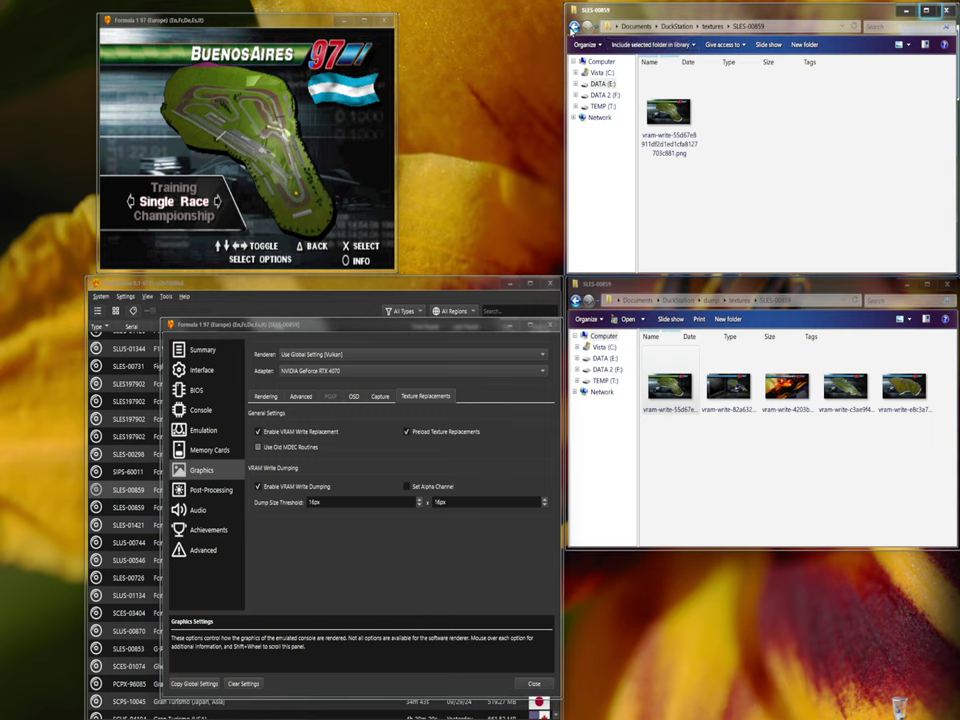
key(BackSpace)
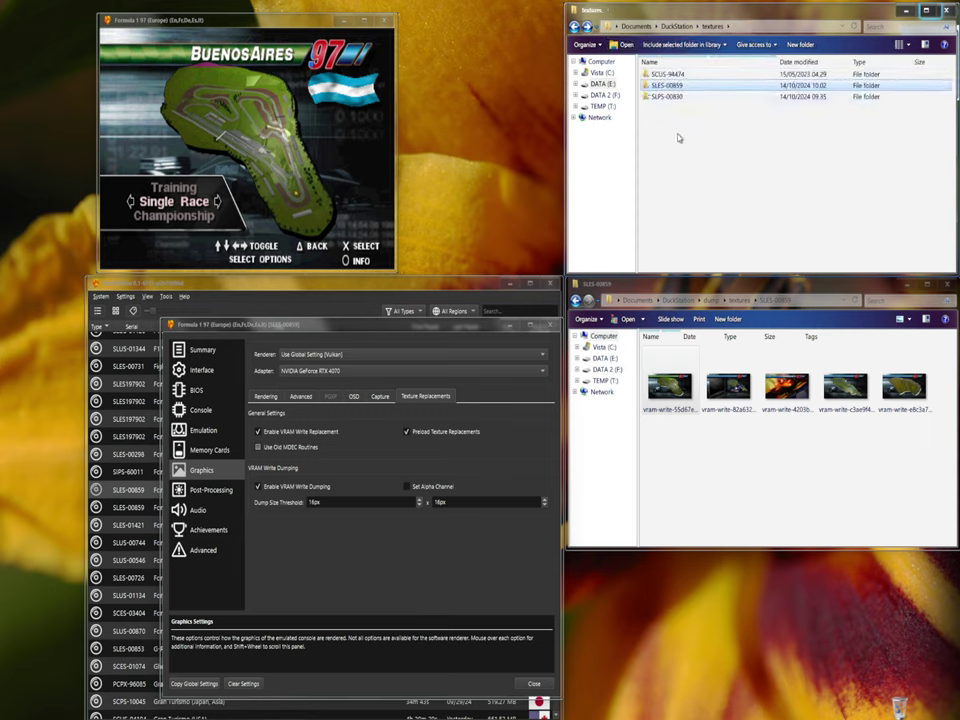
click(654, 159)
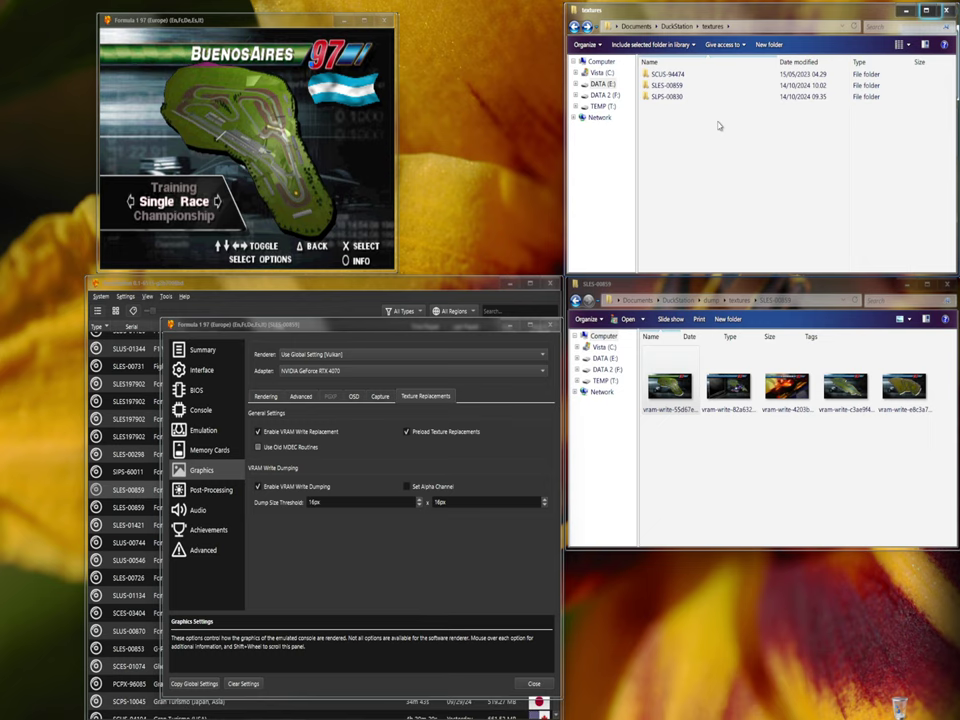
Turn off both VRAM write replacement and VRAM write dumping for Formula 1 97.
click(258, 431)
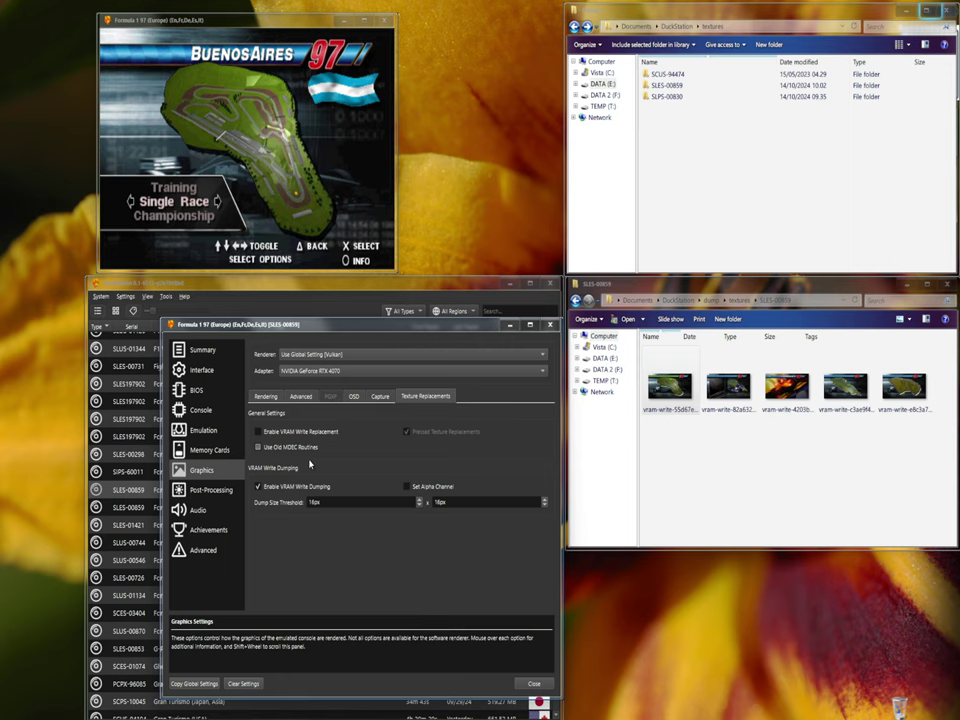
click(292, 488)
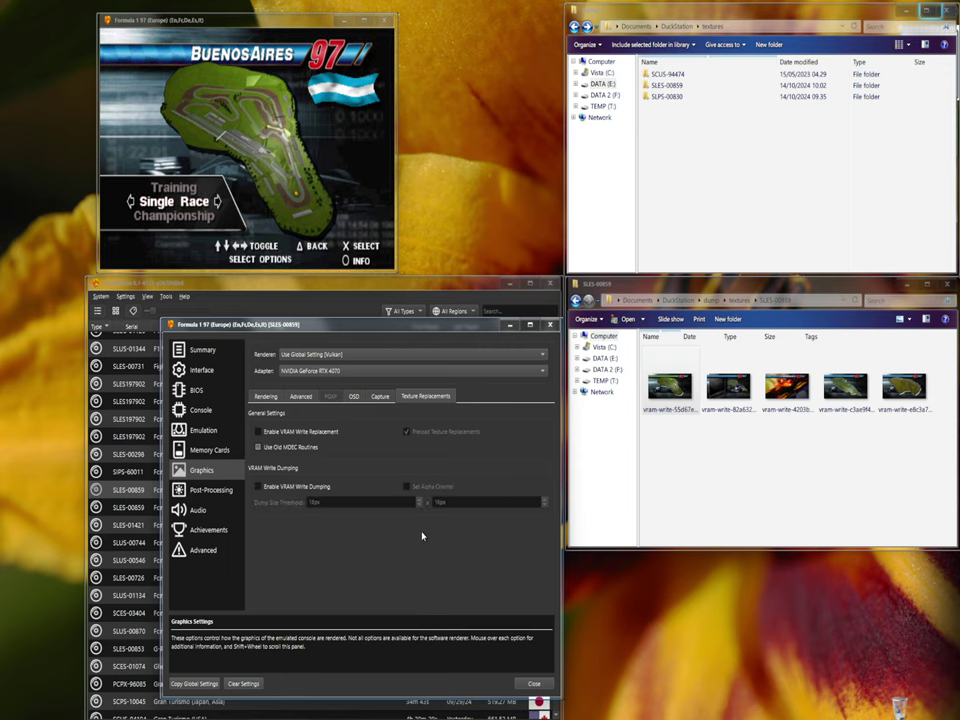